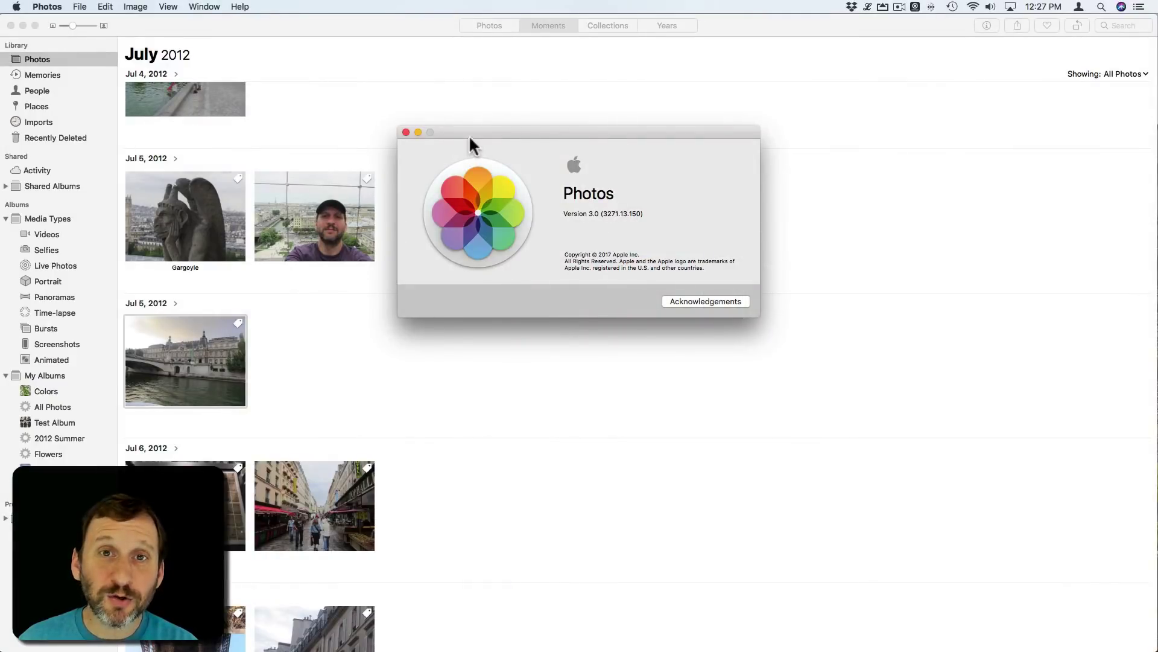
# Step: Close the About Photos window to reveal the July 5, 2012 riverside photo
pyautogui.click(406, 133)
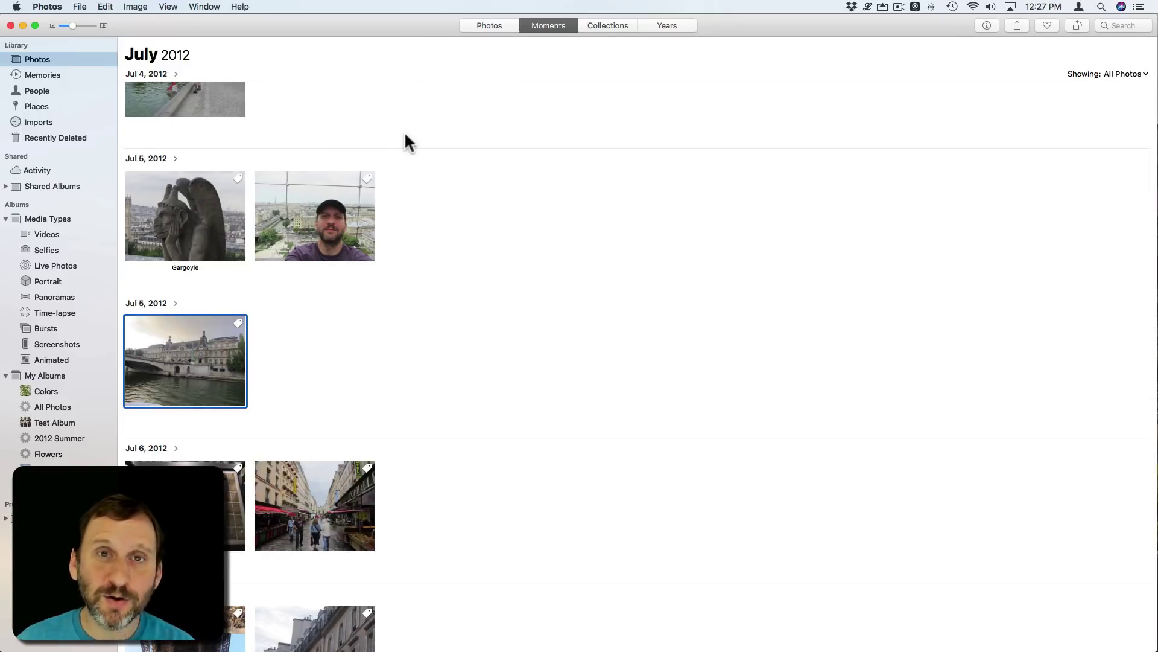
# Step: Open the Jul 5 Louvre riverside photo full size and enter the editor
pyautogui.doubleClick(165, 347)
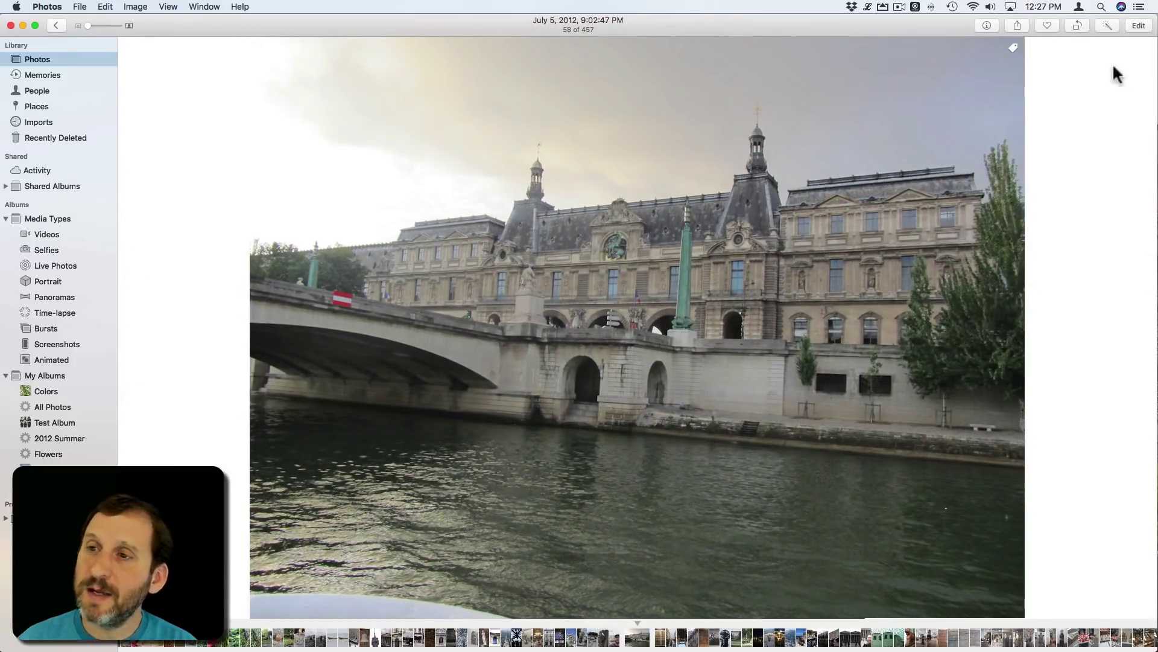
pyautogui.click(1139, 26)
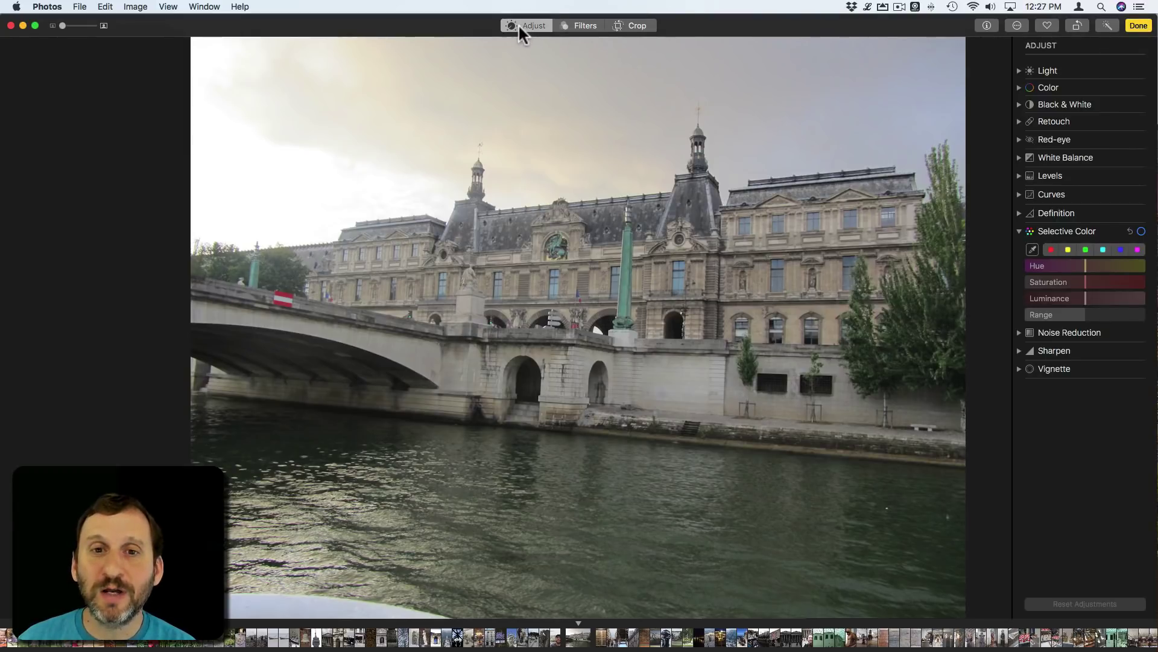
# Step: In the Crop panel, reset the rotation to zero and apply Auto straighten
pyautogui.click(639, 26)
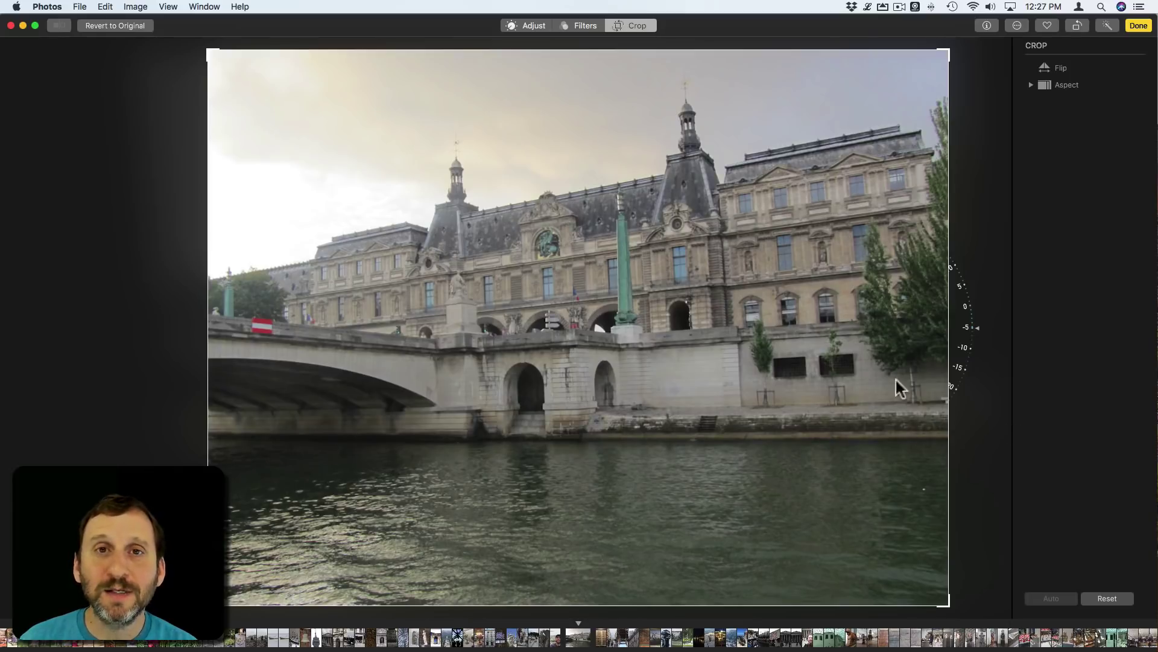
pyautogui.click(1105, 599)
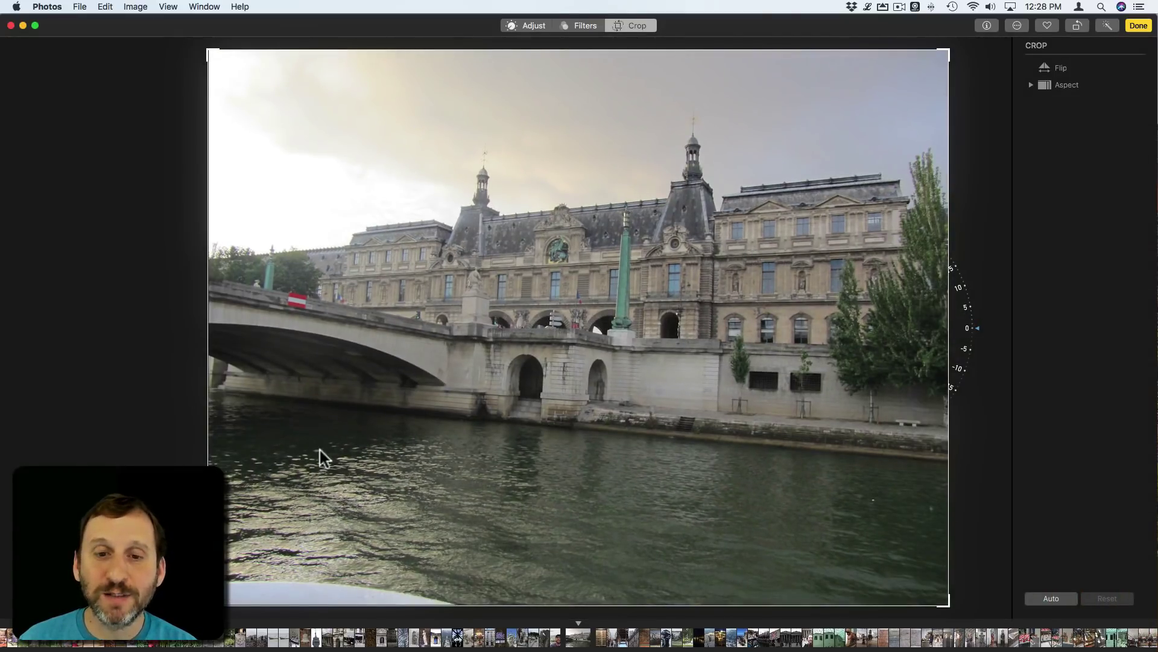
pyautogui.click(1055, 598)
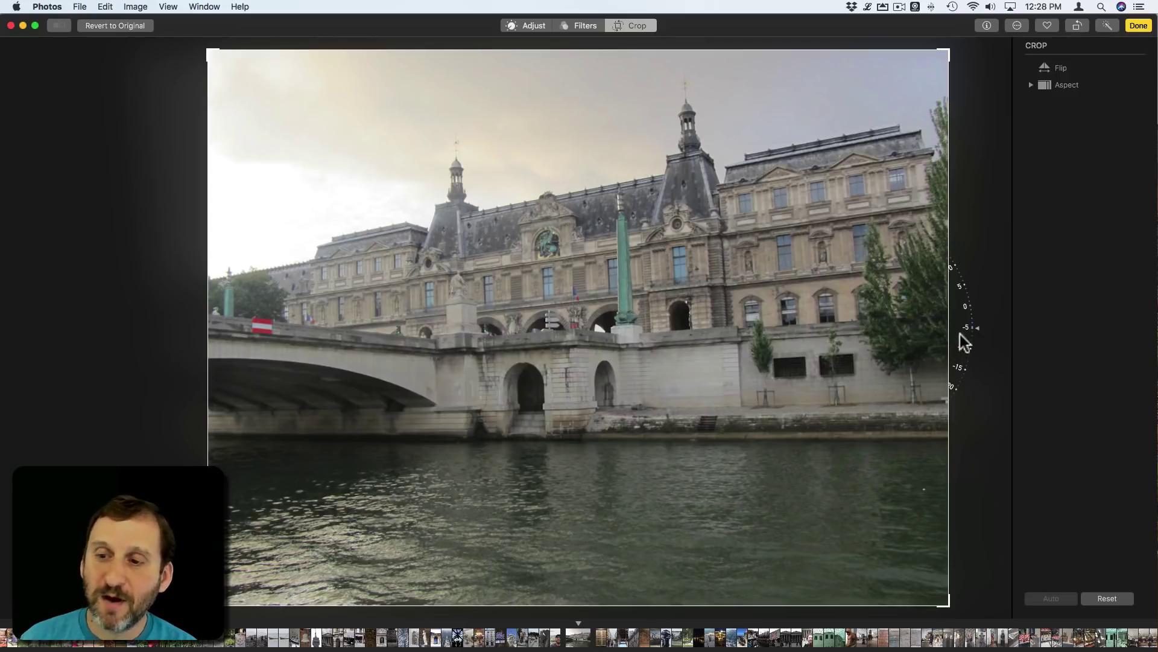
# Step: Tilt the riverside photo manually with the rotation dial, first down and then back up
pyautogui.moveTo(965, 305)
pyautogui.mouseDown()
pyautogui.moveTo(967, 324)
pyautogui.moveTo(961, 288)
pyautogui.moveTo(965, 415)
pyautogui.moveTo(959, 195)
pyautogui.moveTo(960, 441)
pyautogui.moveTo(945, 505)
pyautogui.mouseUp()
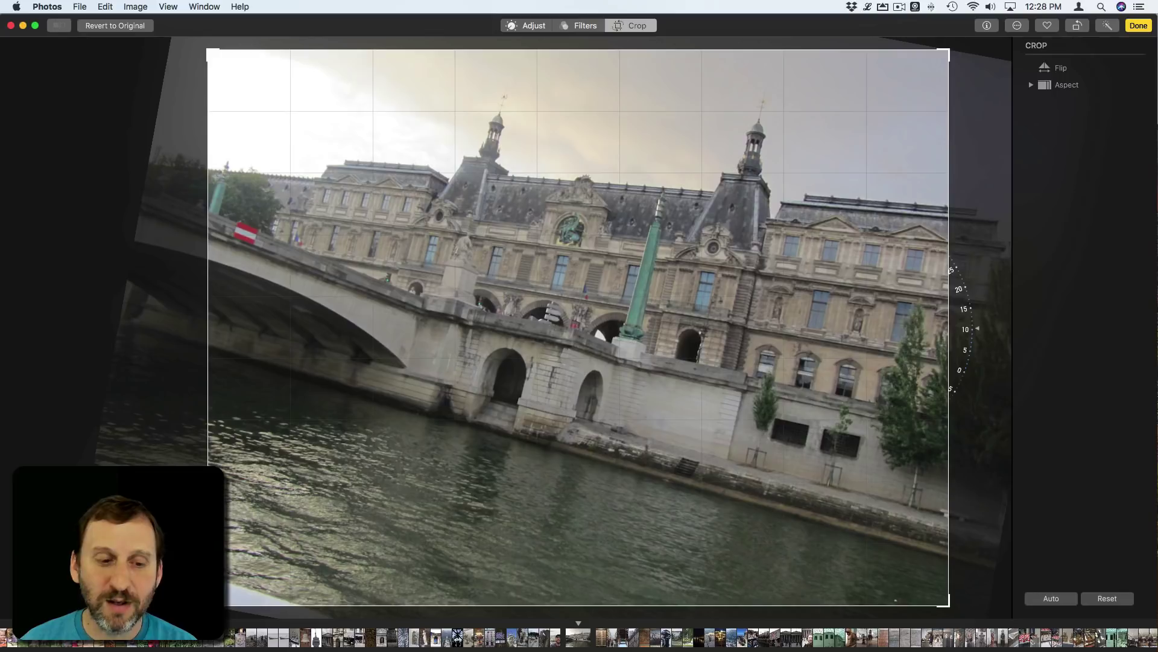
pyautogui.moveTo(970, 325)
pyautogui.mouseDown()
pyautogui.moveTo(959, 190)
pyautogui.moveTo(962, 229)
pyautogui.mouseUp()
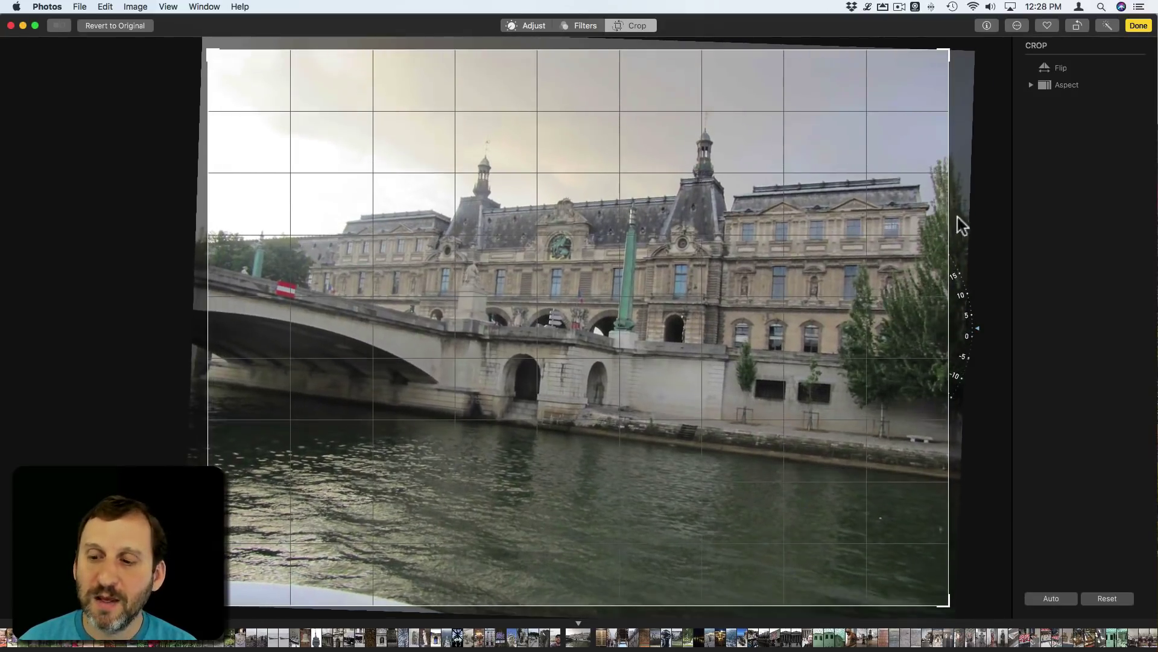
# Step: Auto-straighten the photo again and tighten the crop from the top and left
pyautogui.click(1053, 598)
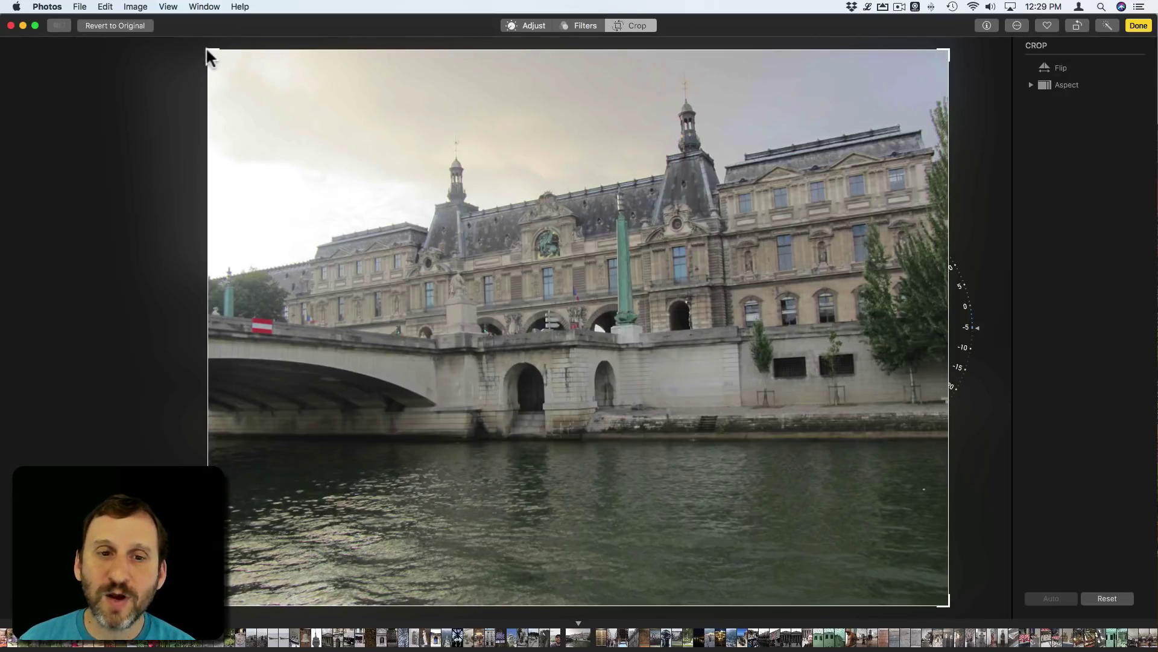
pyautogui.moveTo(206, 50)
pyautogui.mouseDown()
pyautogui.moveTo(390, 187)
pyautogui.moveTo(142, 57)
pyautogui.mouseUp()
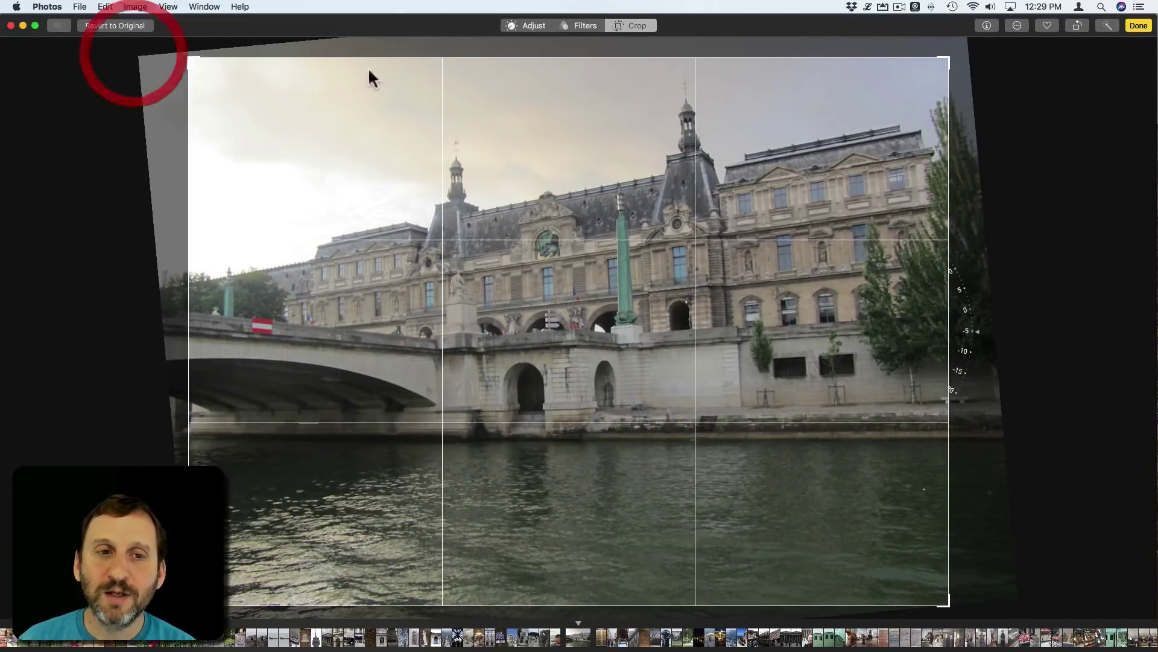
pyautogui.moveTo(407, 57)
pyautogui.mouseDown()
pyautogui.moveTo(407, 109)
pyautogui.moveTo(405, 58)
pyautogui.mouseUp()
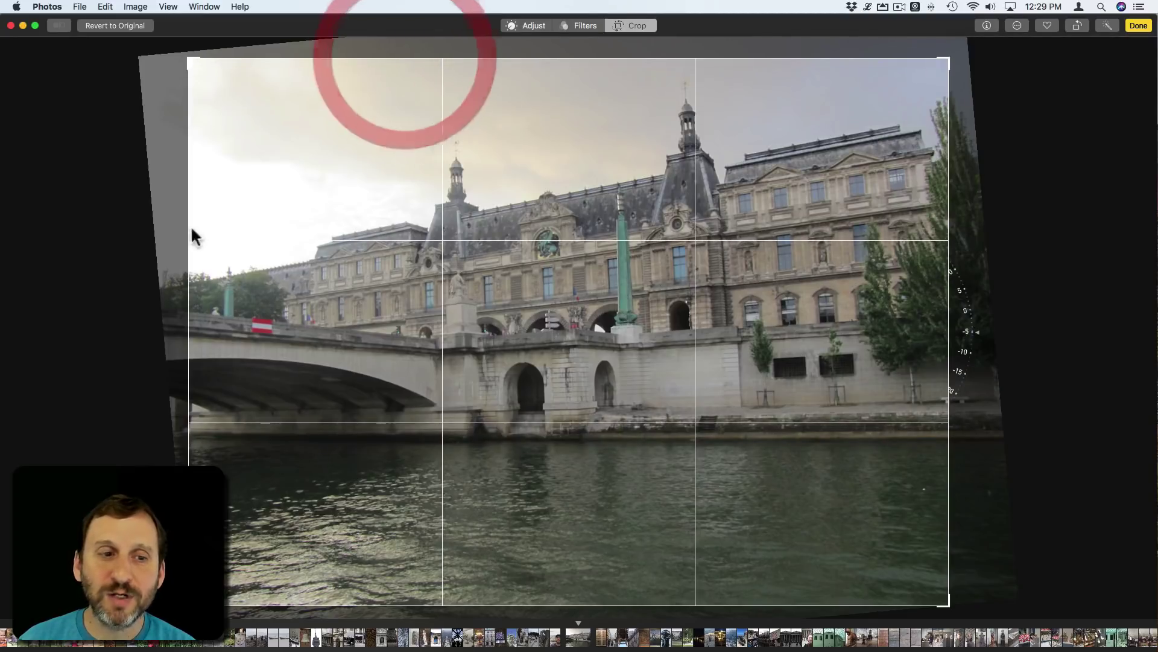
pyautogui.moveTo(184, 225)
pyautogui.mouseDown()
pyautogui.moveTo(223, 225)
pyautogui.moveTo(177, 223)
pyautogui.mouseUp()
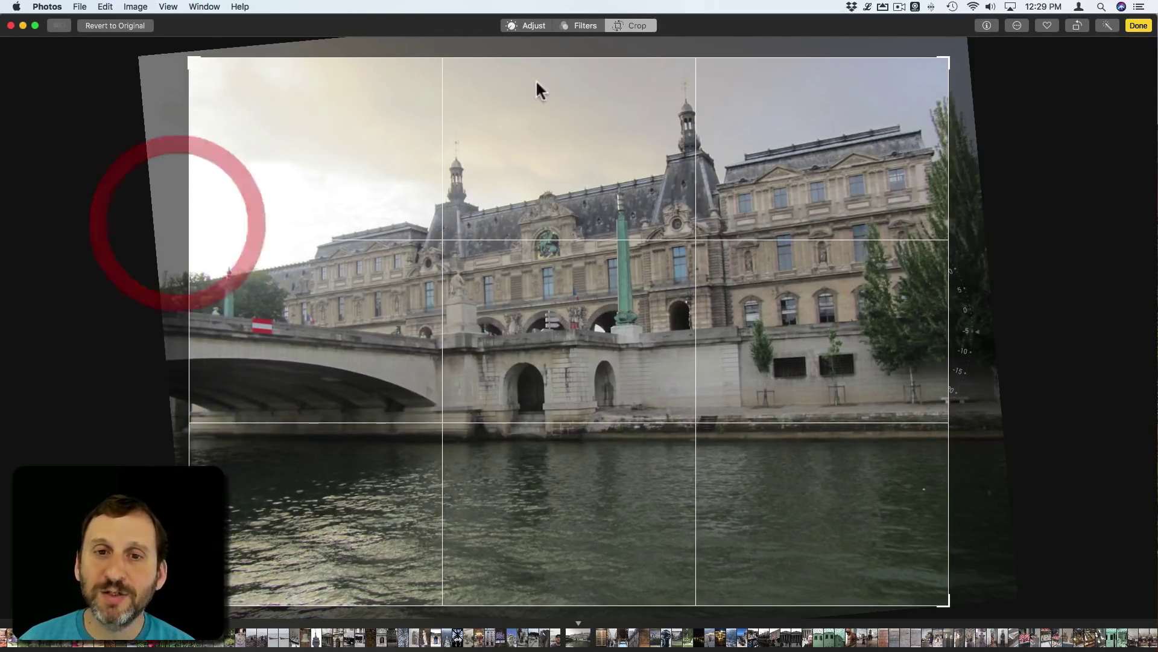
pyautogui.moveTo(951, 54)
pyautogui.mouseDown()
pyautogui.moveTo(914, 92)
pyautogui.moveTo(778, 155)
pyautogui.moveTo(654, 245)
pyautogui.moveTo(718, 218)
pyautogui.moveTo(900, 78)
pyautogui.moveTo(808, 108)
pyautogui.moveTo(712, 277)
pyautogui.moveTo(644, 304)
pyautogui.moveTo(667, 251)
pyautogui.moveTo(693, 266)
pyautogui.moveTo(708, 252)
pyautogui.mouseUp()
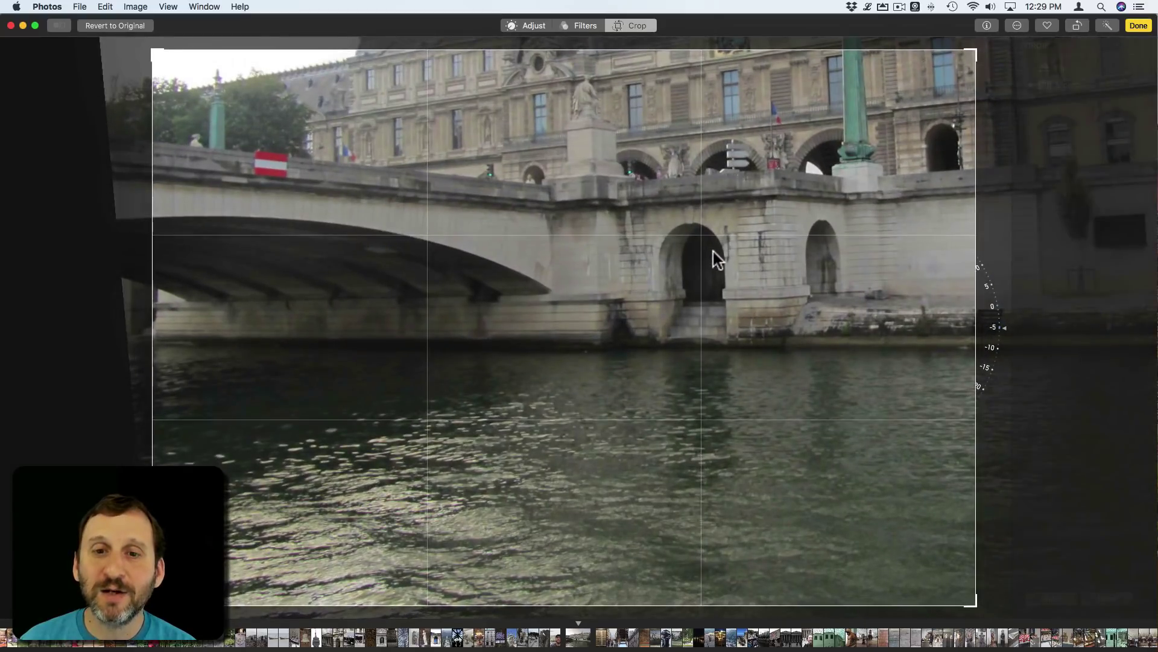
# Step: Shift the Louvre building into the crop and tighten the top-right corner
pyautogui.click(871, 104)
pyautogui.moveTo(869, 104); pyautogui.dragTo(479, 427)
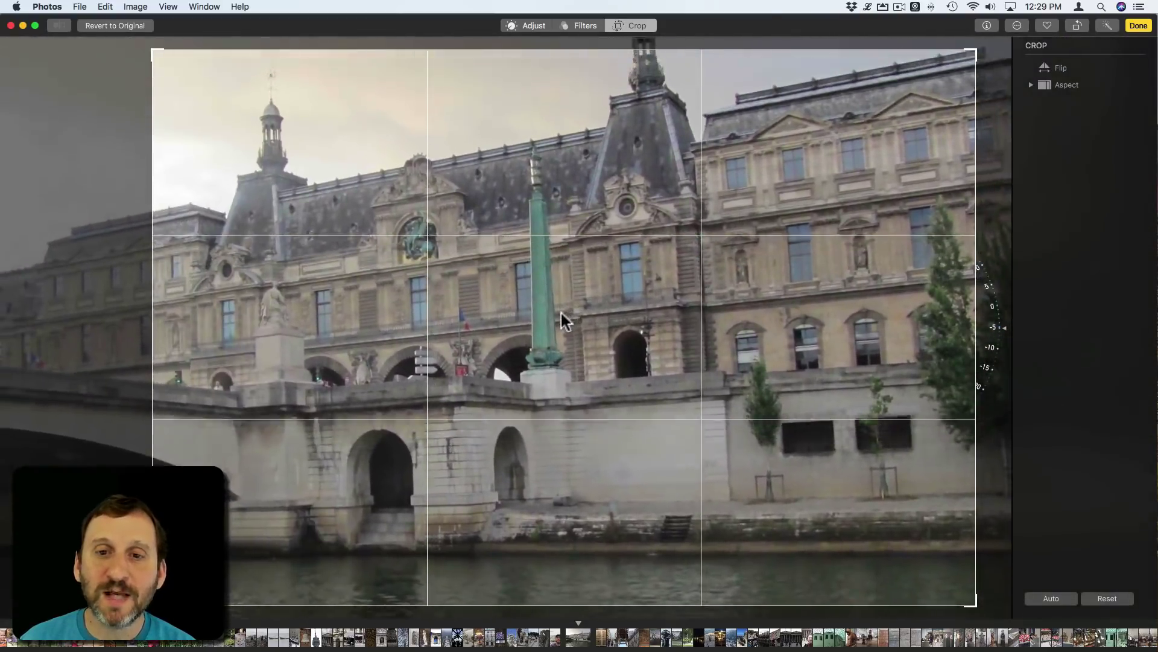
pyautogui.moveTo(478, 428); pyautogui.dragTo(539, 380)
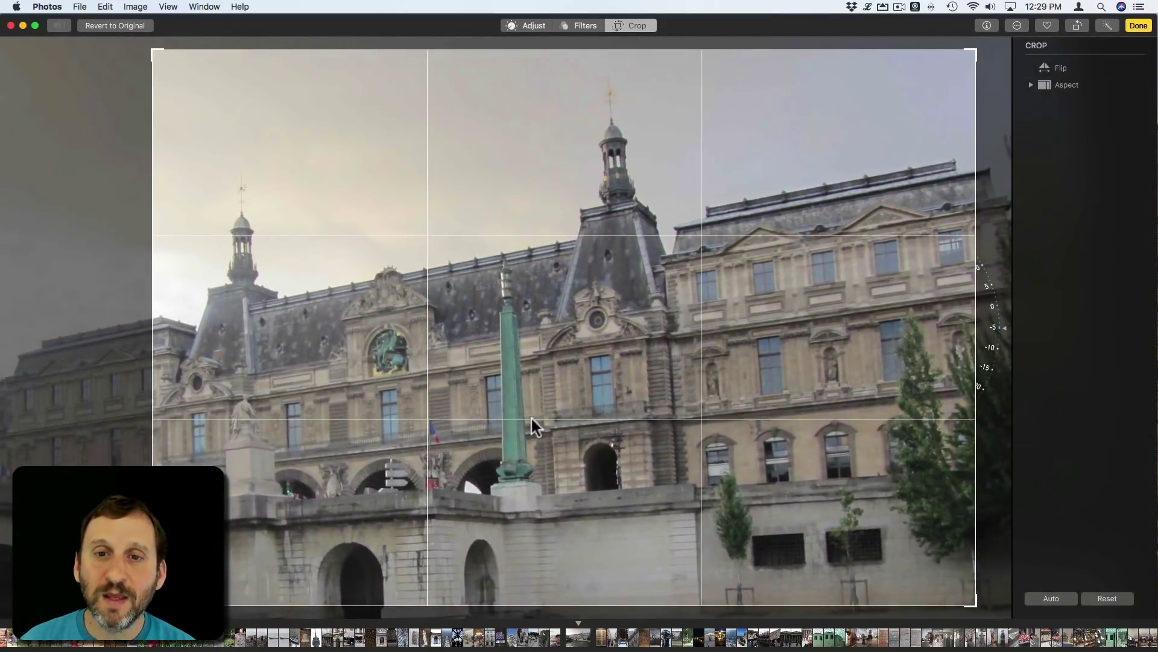
pyautogui.click(408, 389)
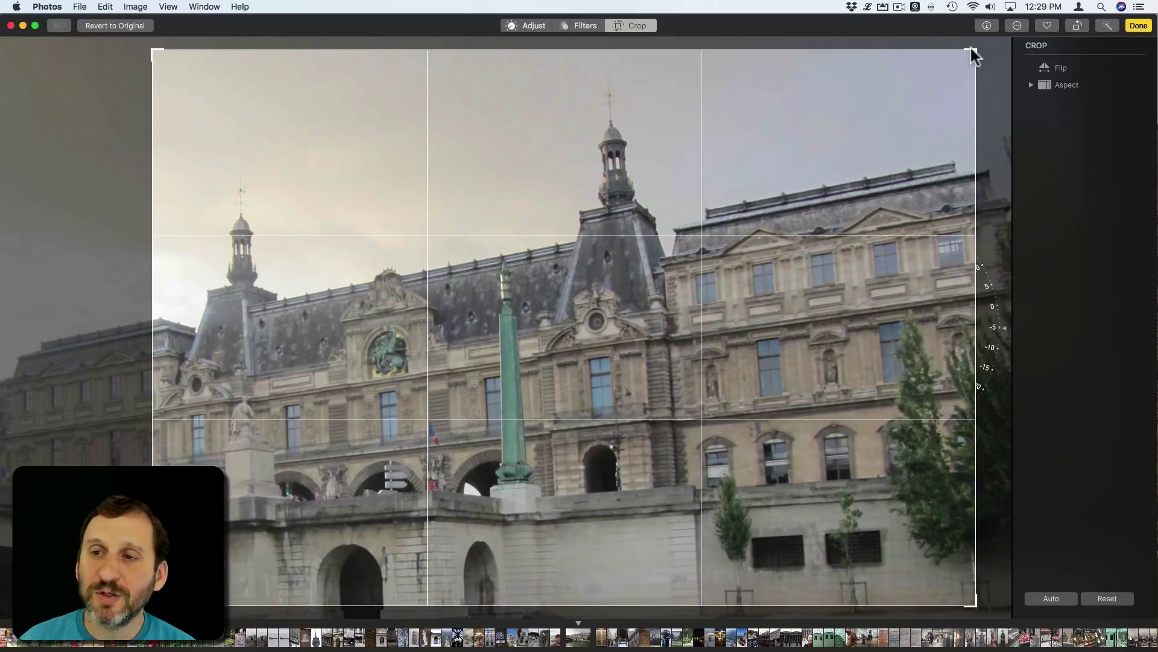
pyautogui.moveTo(971, 53)
pyautogui.mouseDown()
pyautogui.moveTo(957, 68)
pyautogui.moveTo(1006, 18)
pyautogui.mouseUp()
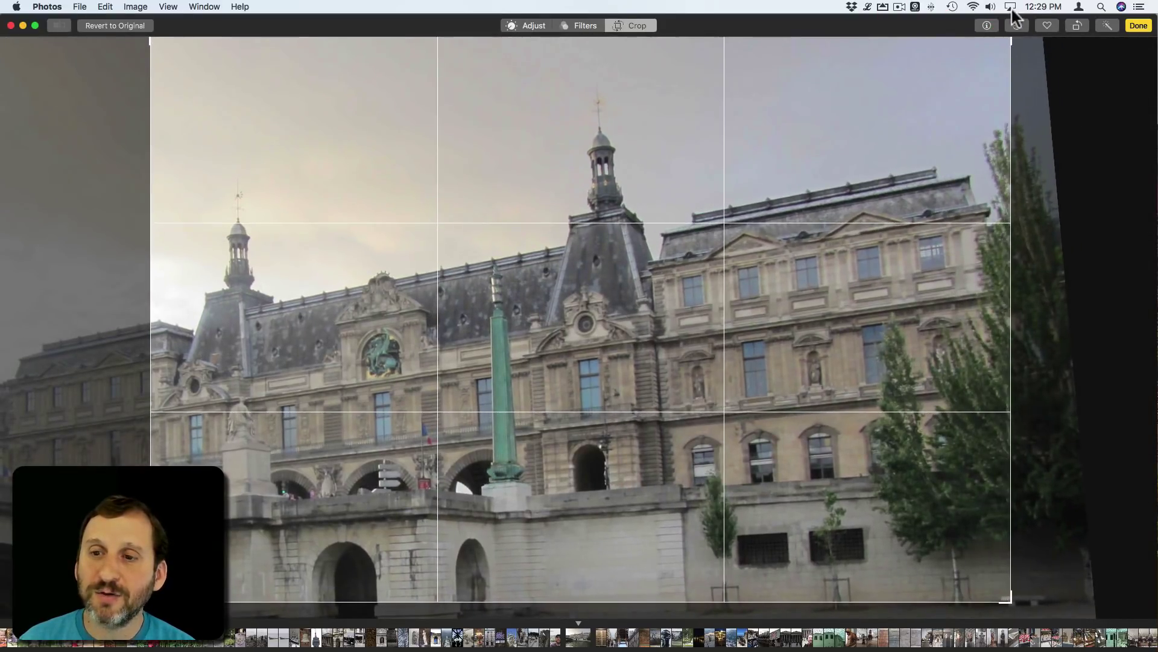
pyautogui.moveTo(1005, 19)
pyautogui.mouseDown()
pyautogui.moveTo(955, 83)
pyautogui.moveTo(1001, 57)
pyautogui.mouseUp()
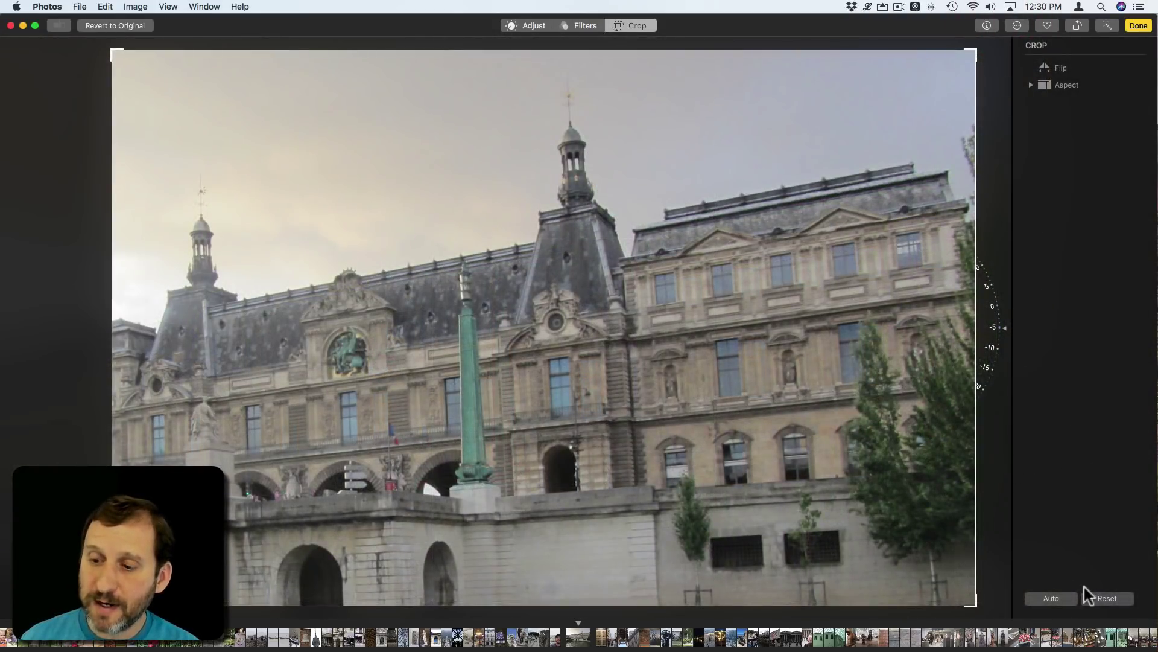
# Step: Reset and auto-straighten, shrink the crop from the top-right, and shift the photo left onto the Louvre
pyautogui.click(1105, 596)
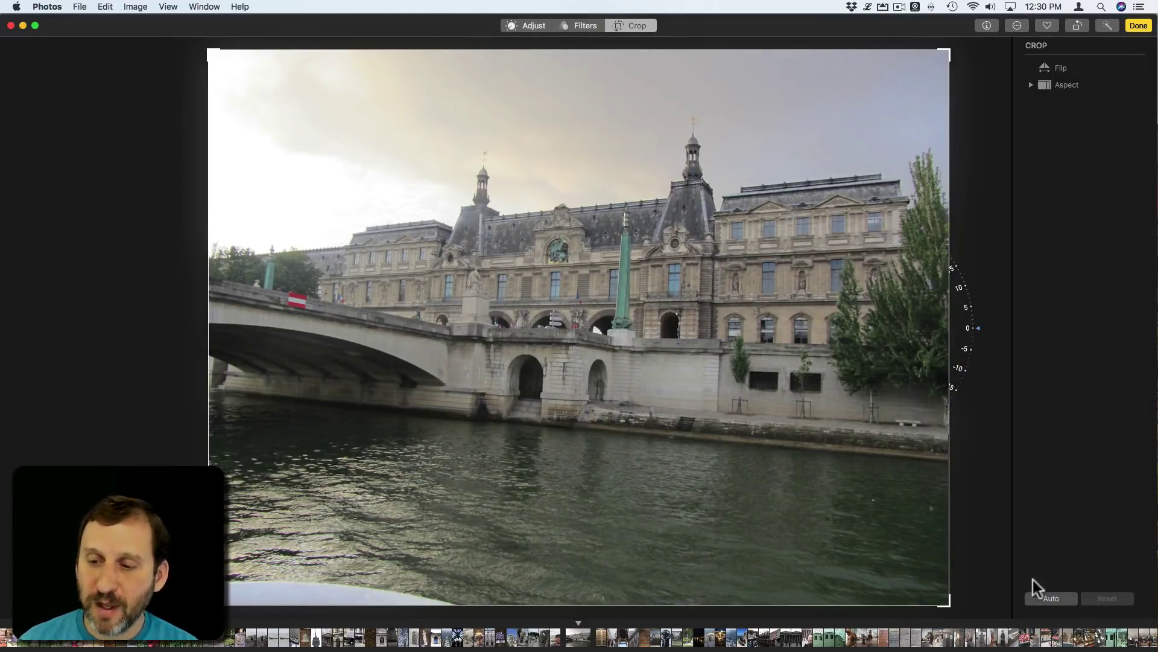
pyautogui.click(1054, 598)
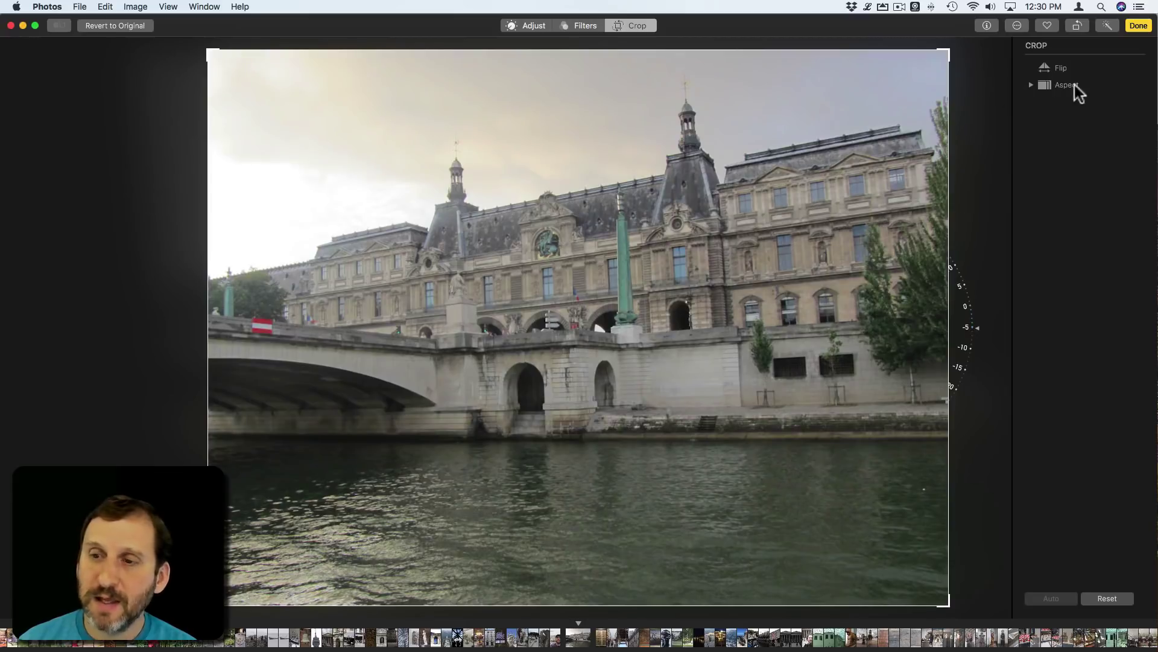
pyautogui.moveTo(944, 52); pyautogui.dragTo(853, 153)
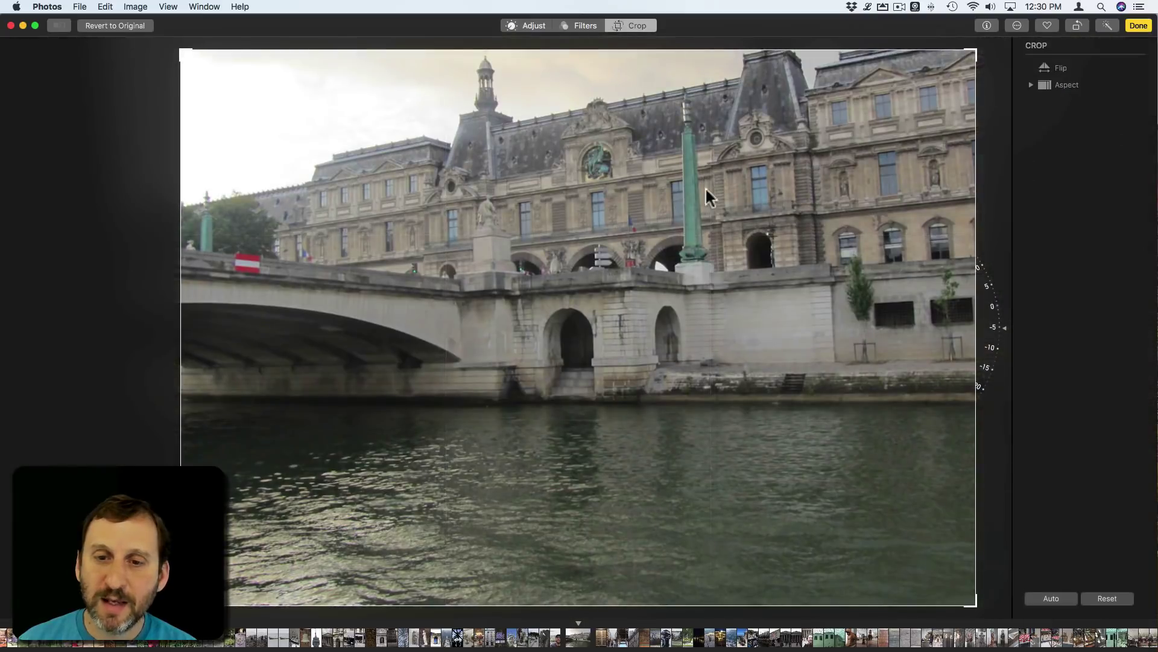
pyautogui.moveTo(705, 186)
pyautogui.mouseDown()
pyautogui.moveTo(611, 317)
pyautogui.moveTo(625, 323)
pyautogui.mouseUp()
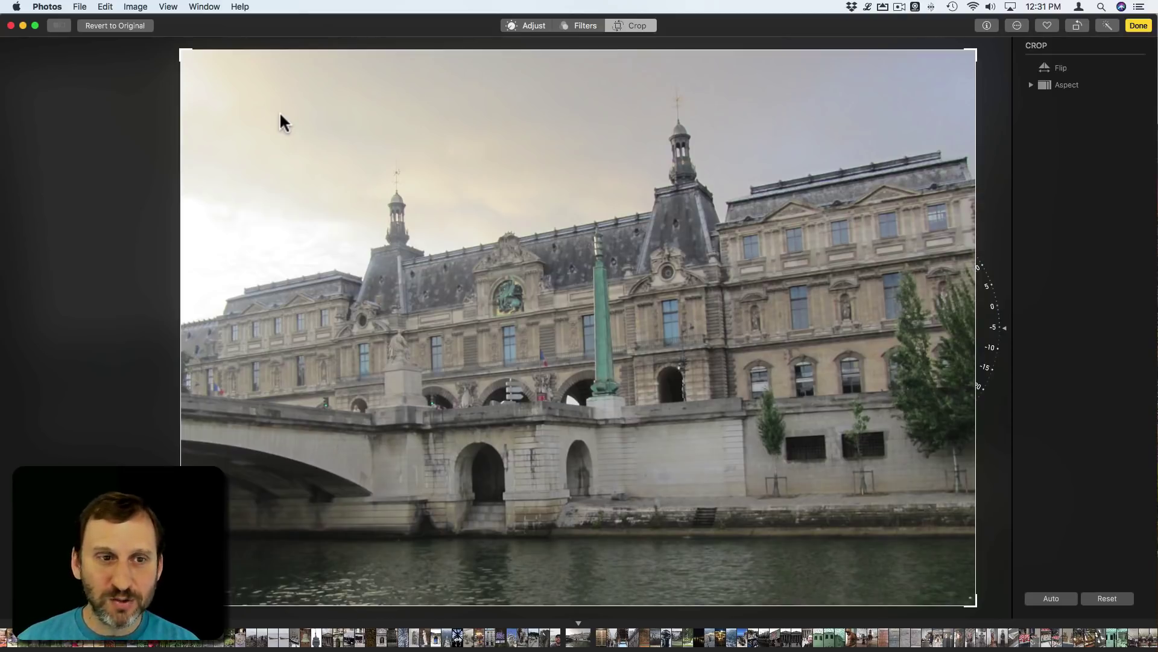
# Step: Try the Original and Square crop ratios, repositioning the photo in each
pyautogui.click(1031, 85)
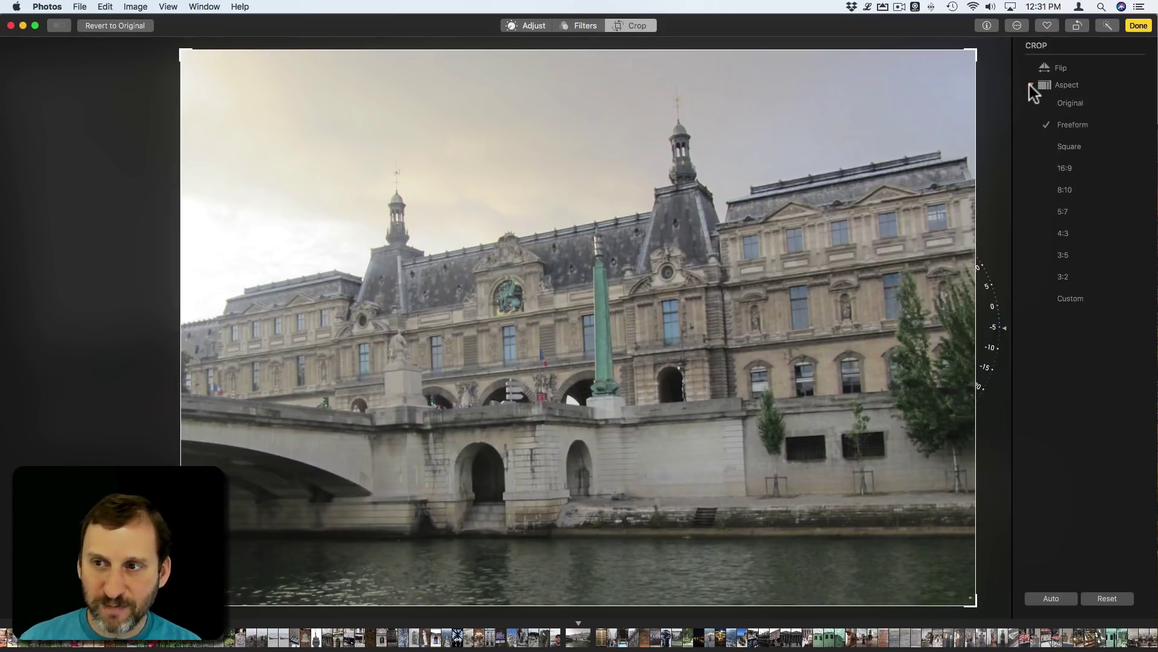
pyautogui.click(1071, 104)
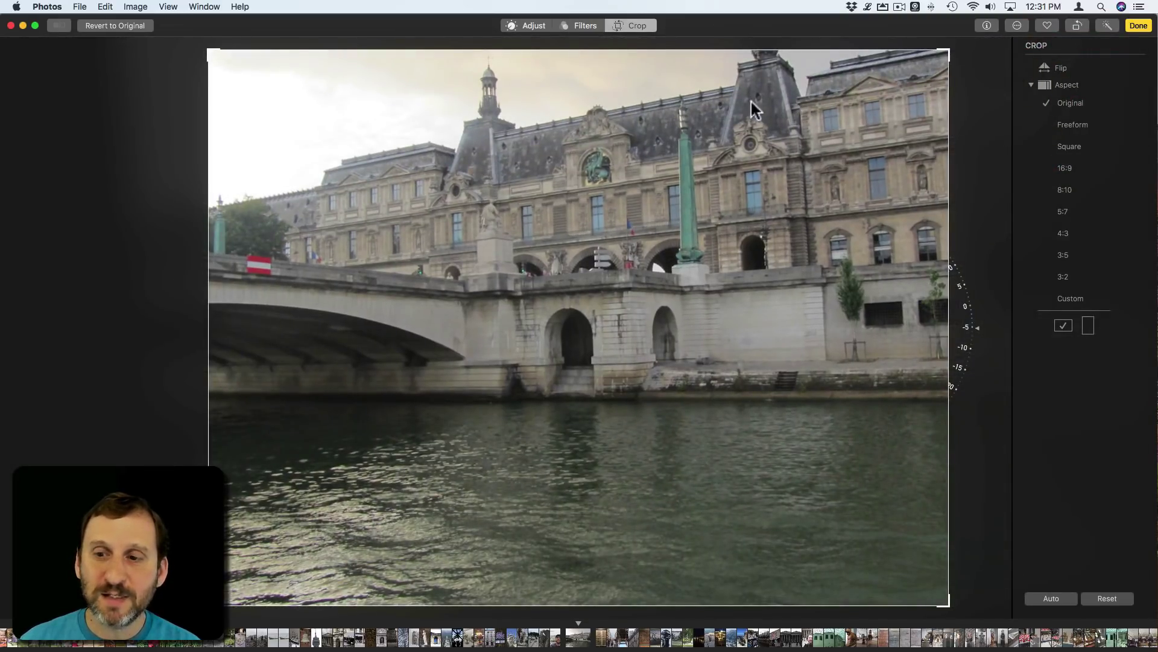
pyautogui.moveTo(817, 104); pyautogui.dragTo(694, 264)
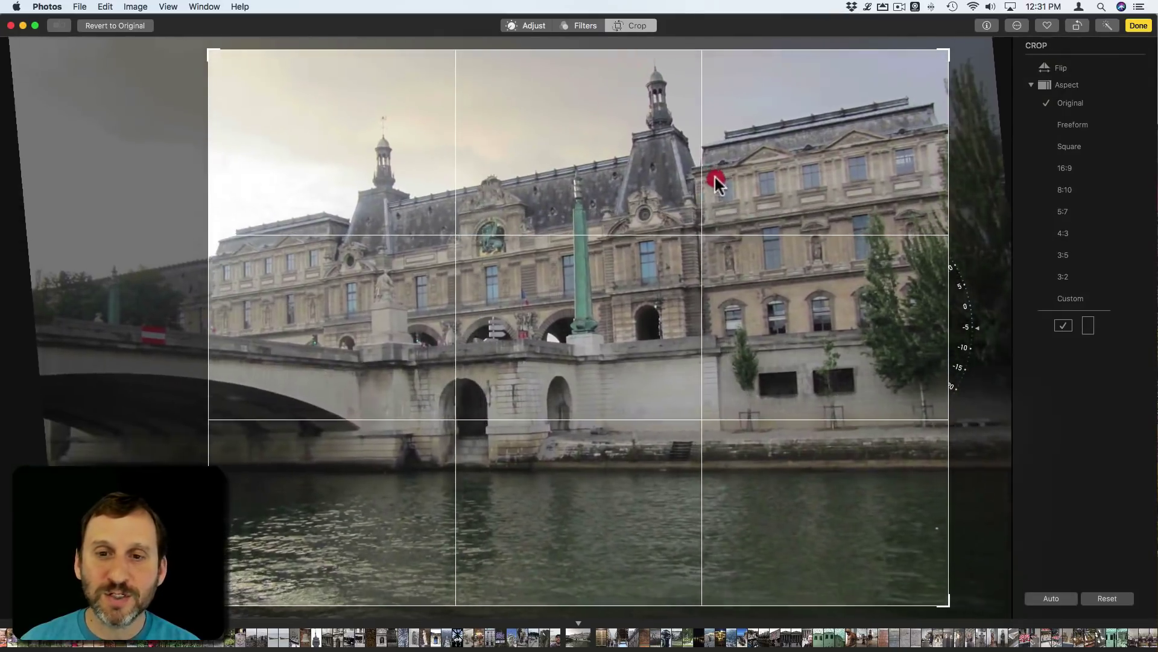
pyautogui.moveTo(693, 237); pyautogui.dragTo(740, 182)
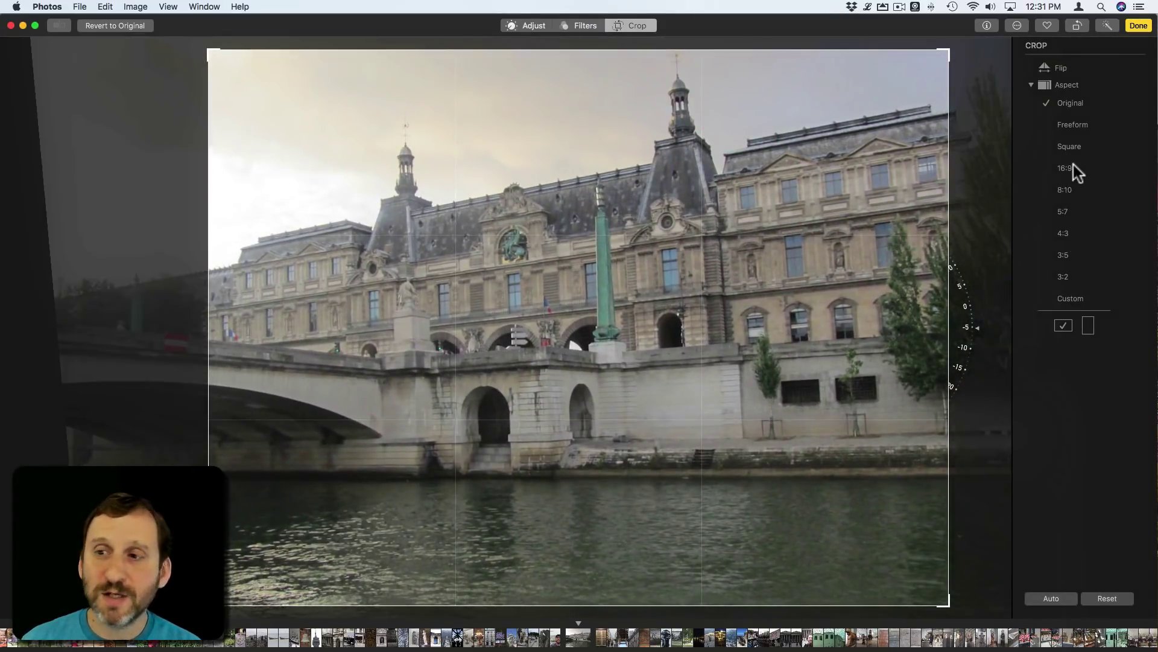
pyautogui.click(1072, 148)
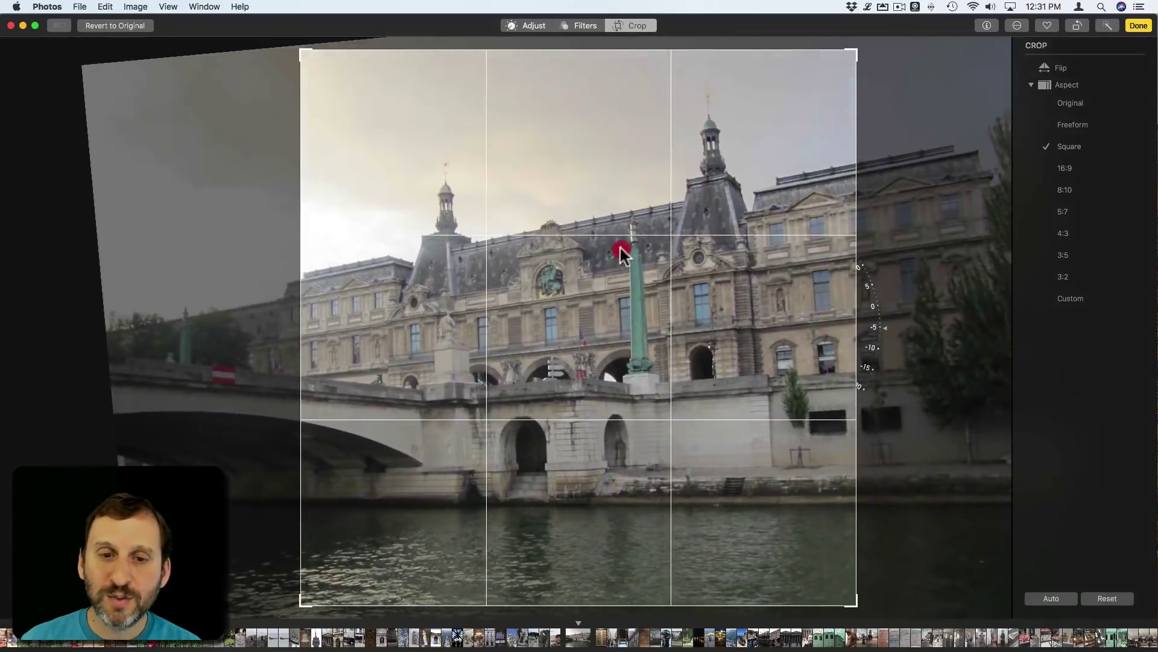
pyautogui.moveTo(622, 255); pyautogui.dragTo(607, 272)
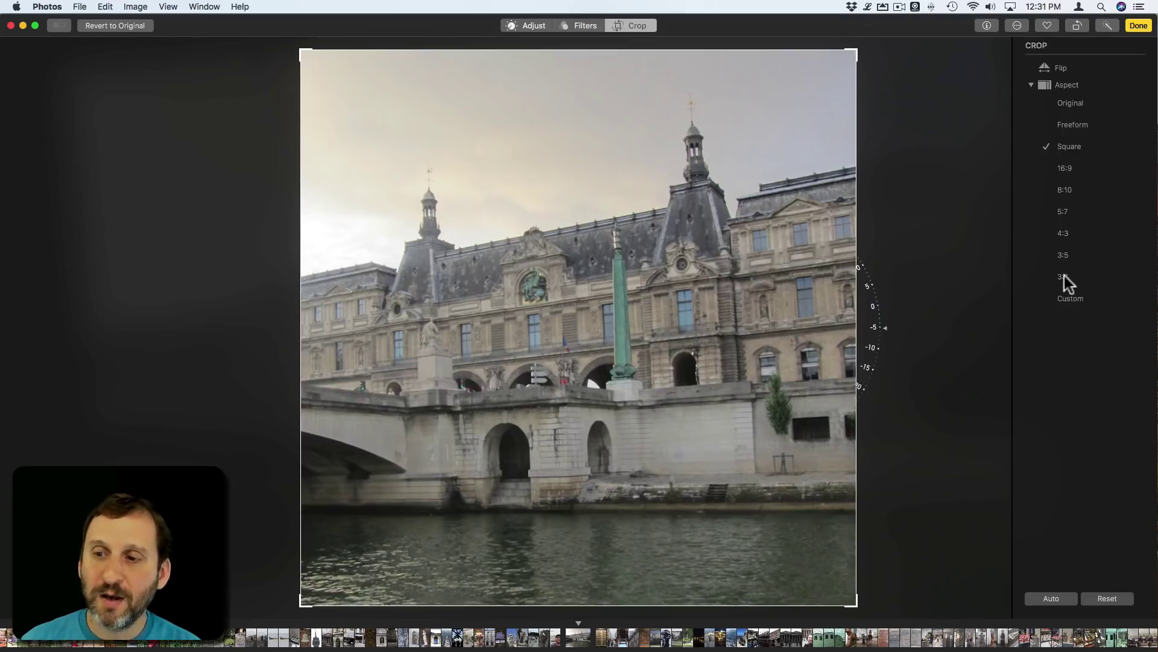
# Step: Try 4:3 and portrait orientation, then settle on a 16:9 landscape crop
pyautogui.click(1066, 234)
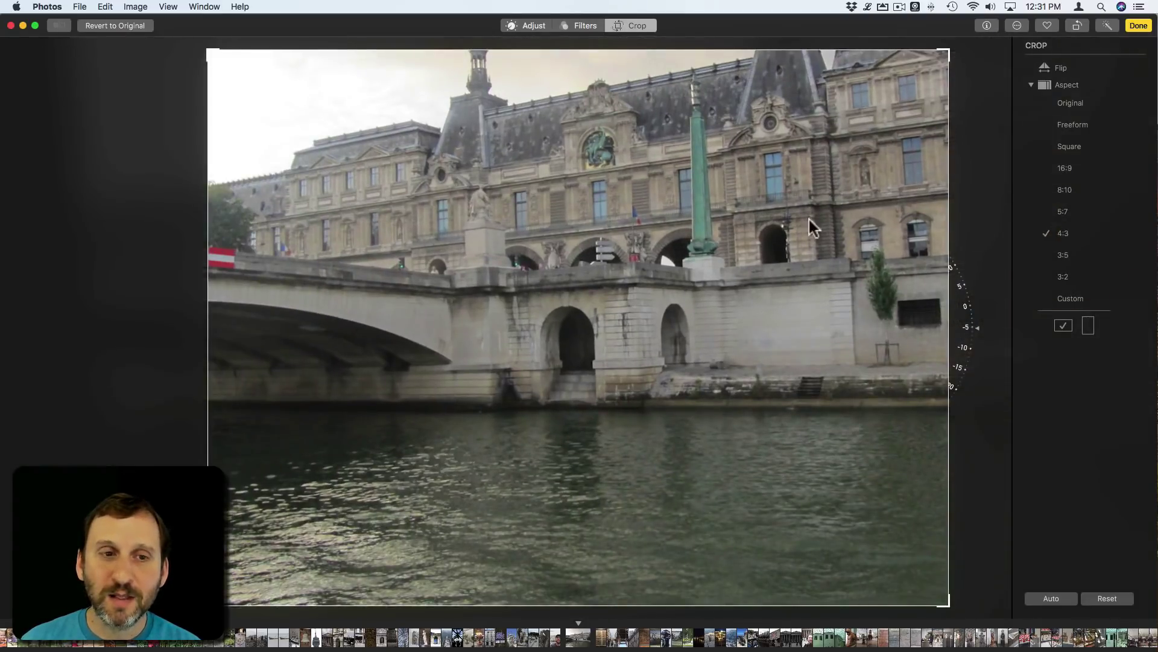
pyautogui.moveTo(698, 194); pyautogui.dragTo(639, 280)
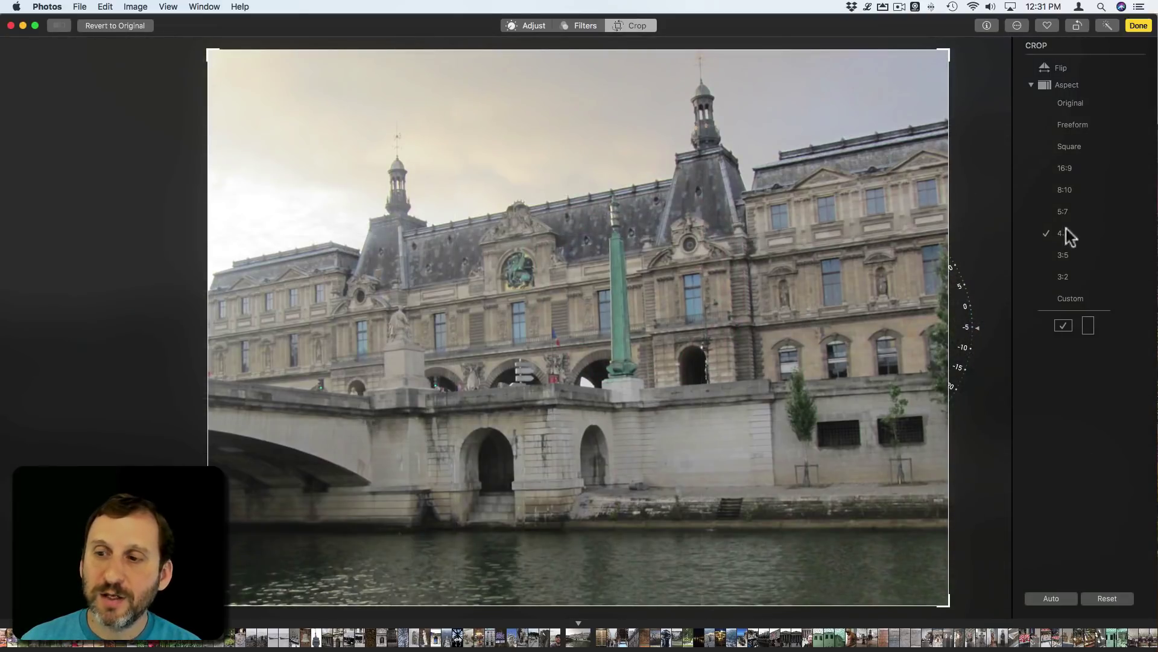
pyautogui.click(1089, 328)
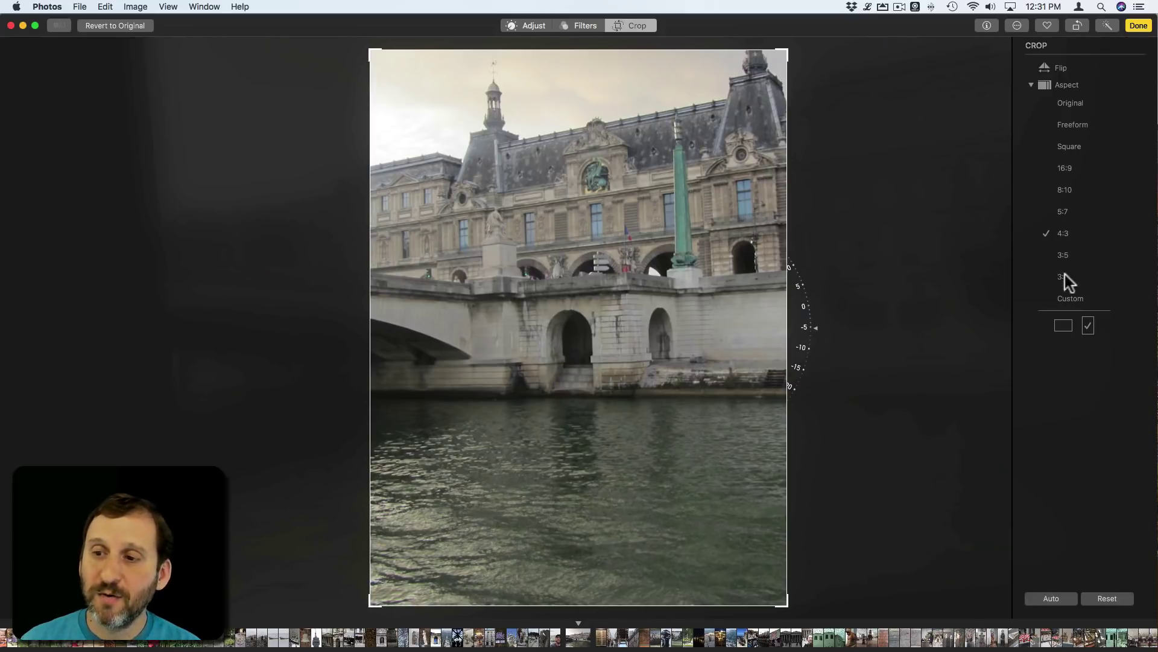
pyautogui.click(1067, 167)
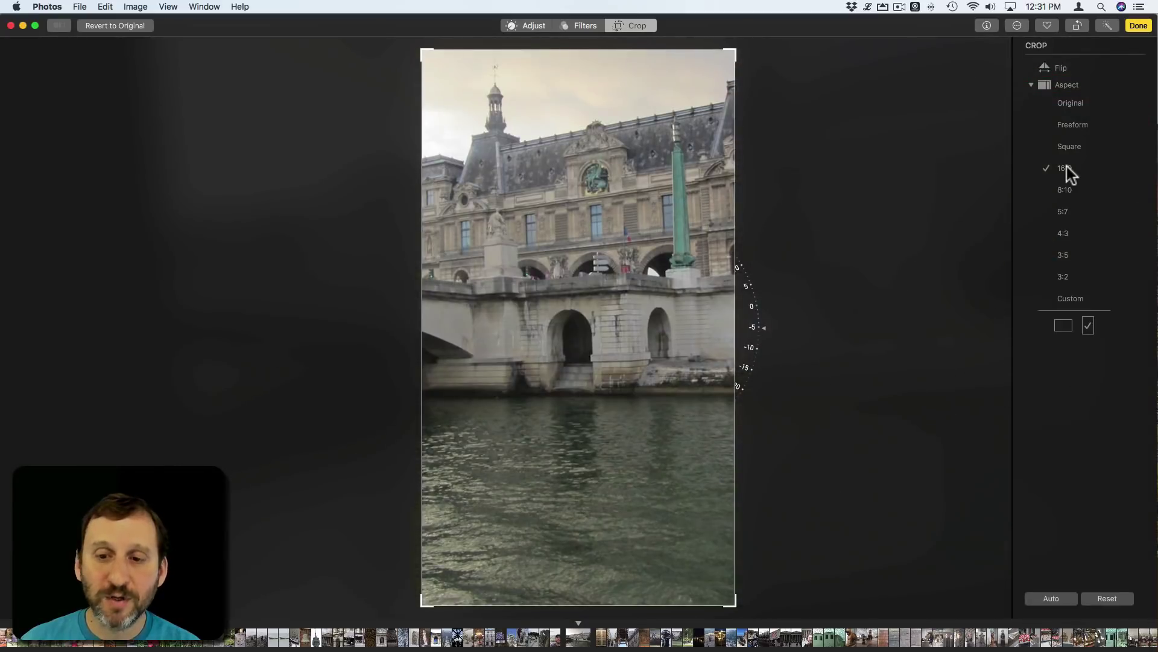
pyautogui.click(1063, 325)
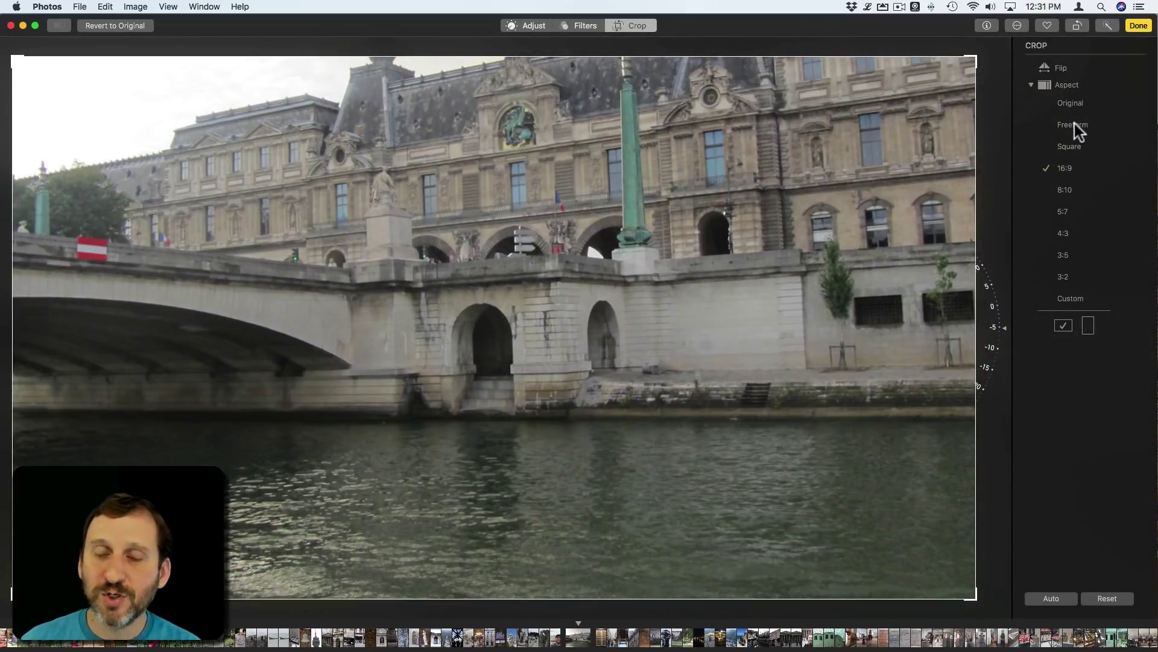
# Step: Switch to a freeform crop, shrink it from the top-right, and centre the Louvre facade
pyautogui.click(1072, 125)
pyautogui.moveTo(976, 58); pyautogui.dragTo(596, 228)
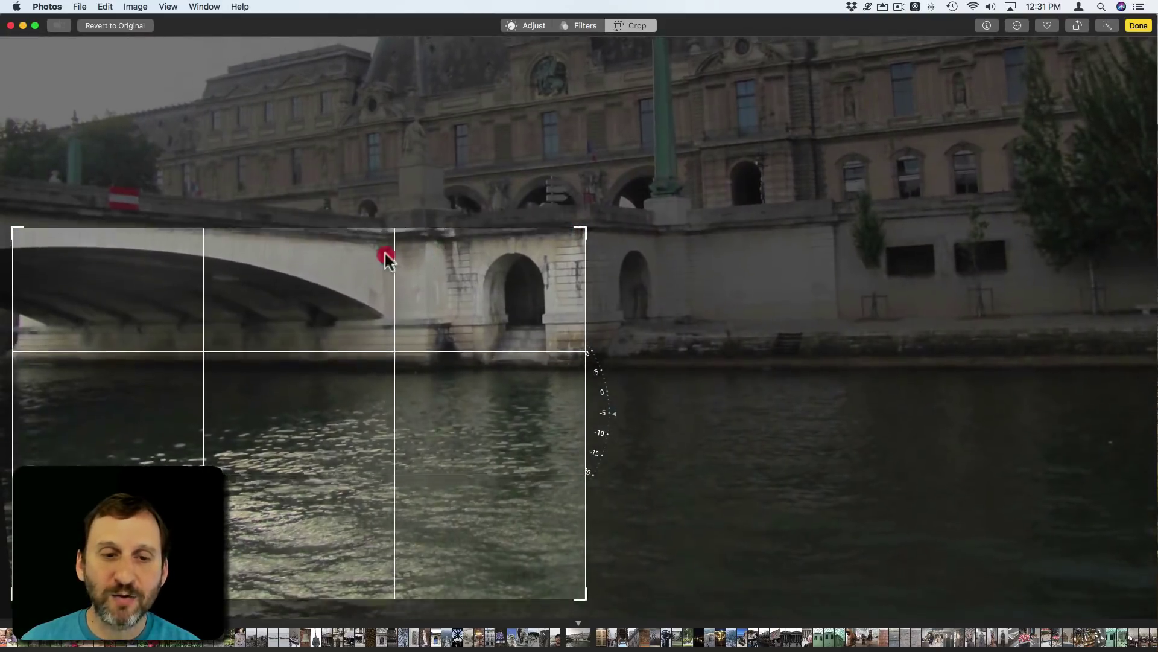
pyautogui.moveTo(385, 251); pyautogui.dragTo(65, 418)
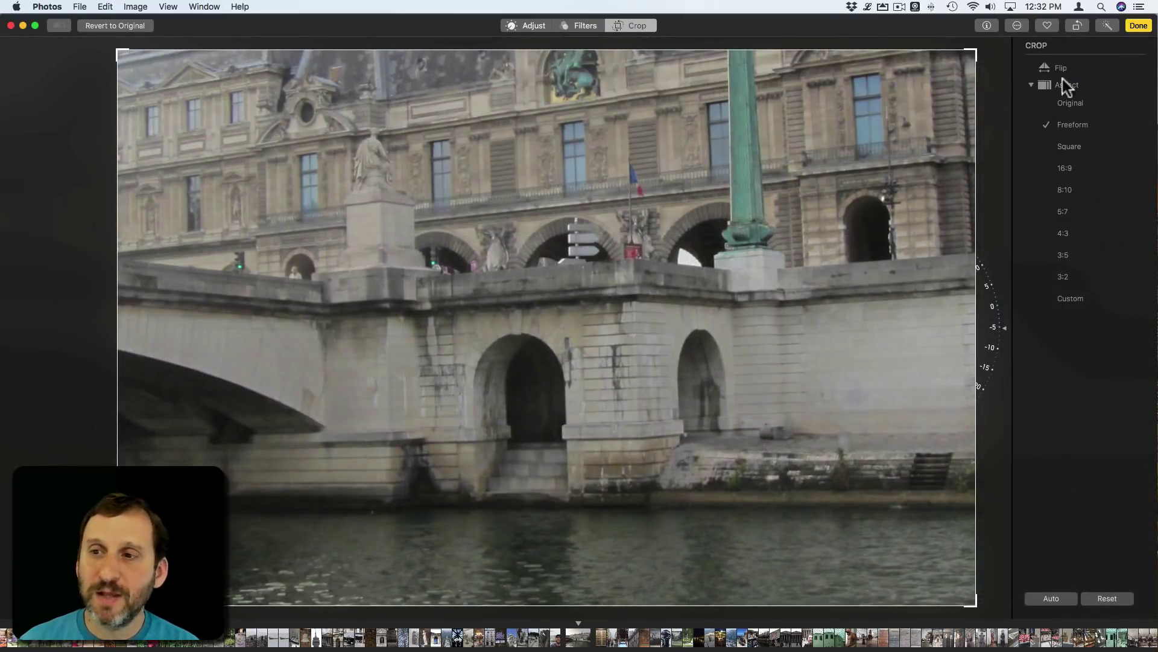
# Step: Reset and auto-straighten, then recrop from the top-right and move the photo down
pyautogui.click(1107, 599)
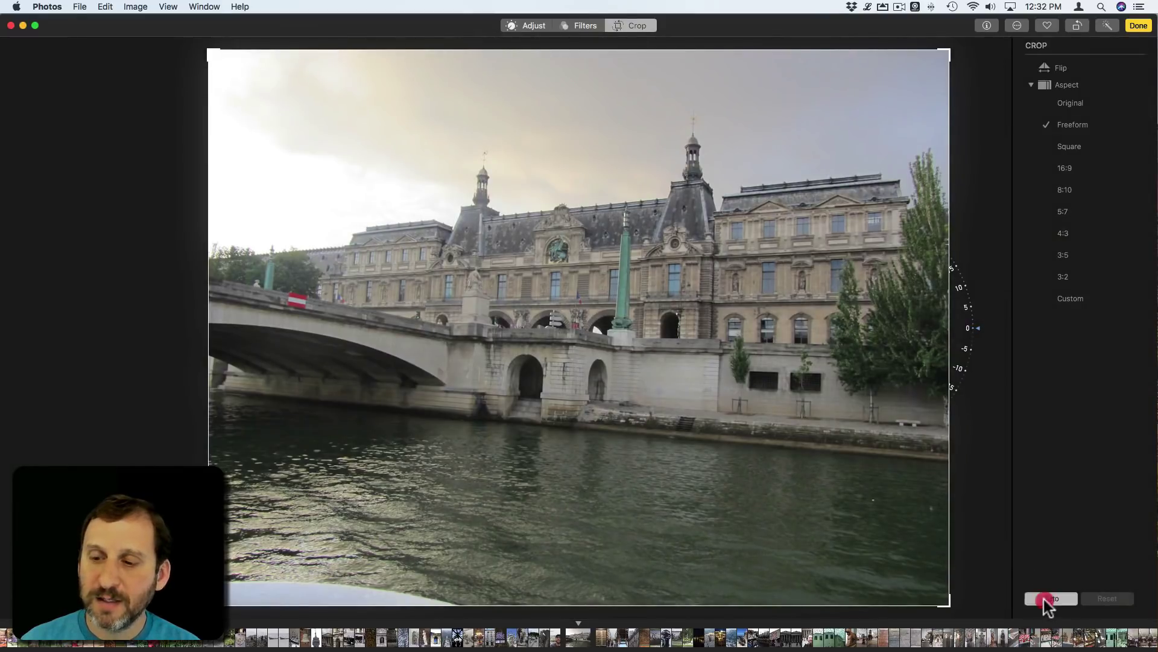
pyautogui.click(1050, 598)
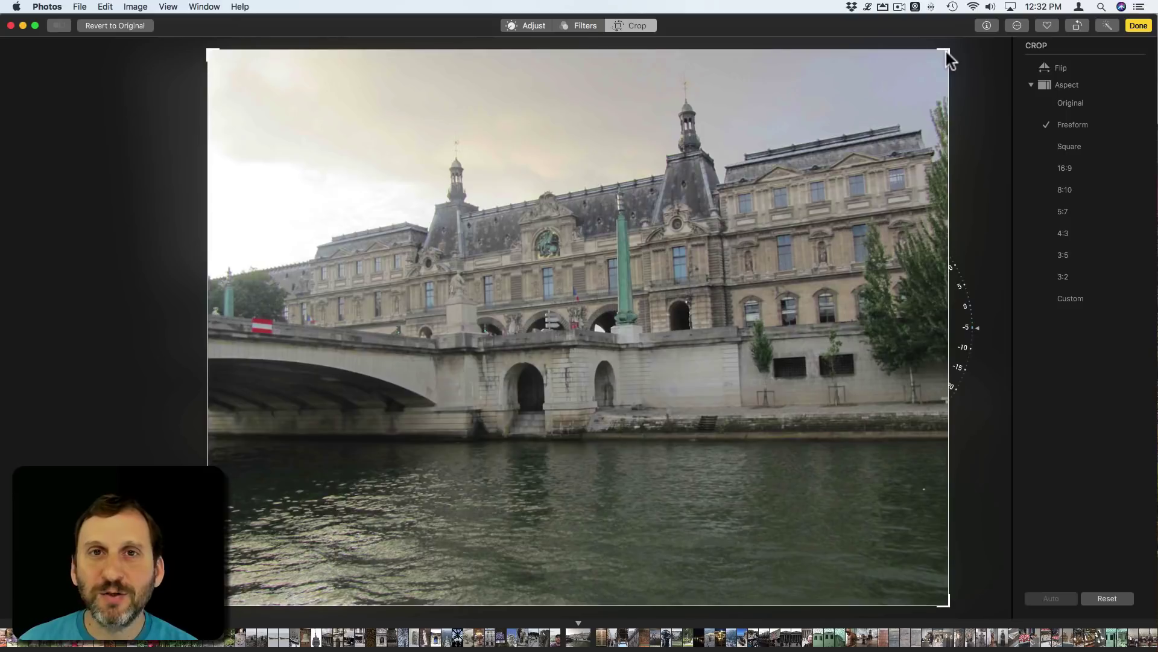
pyautogui.moveTo(948, 60)
pyautogui.mouseDown()
pyautogui.moveTo(831, 155)
pyautogui.moveTo(825, 211)
pyautogui.mouseUp()
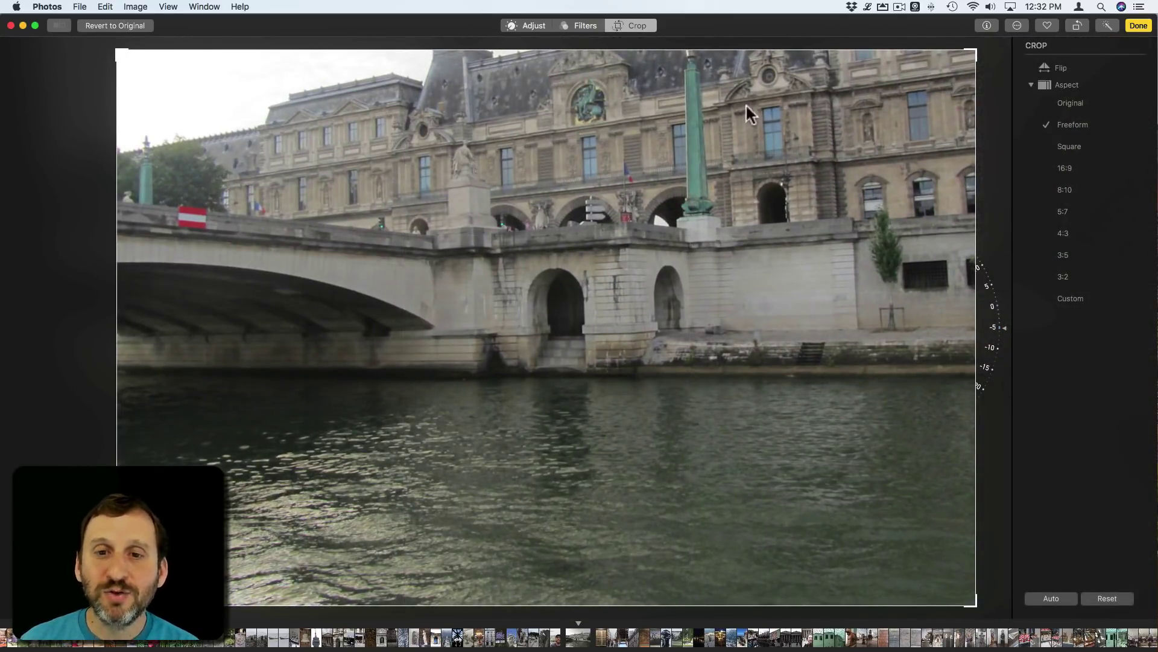
pyautogui.moveTo(826, 88); pyautogui.dragTo(704, 298)
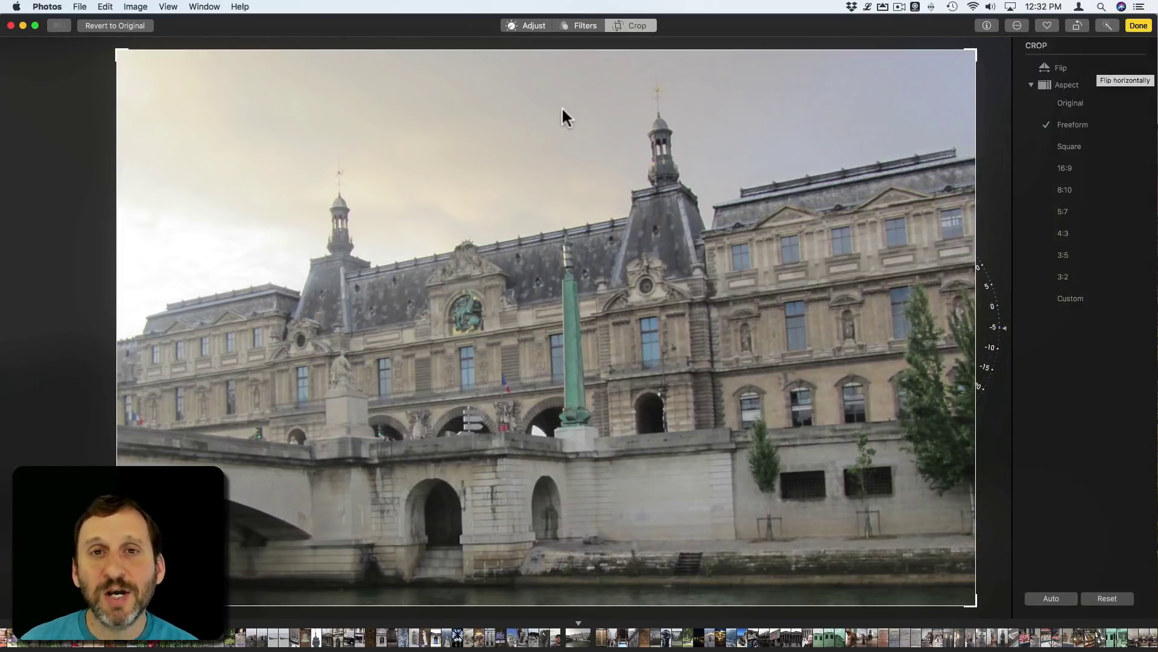
# Step: Save the facade crop, reopen the editor, try Revert to Original, then leave without reverting
pyautogui.click(1138, 26)
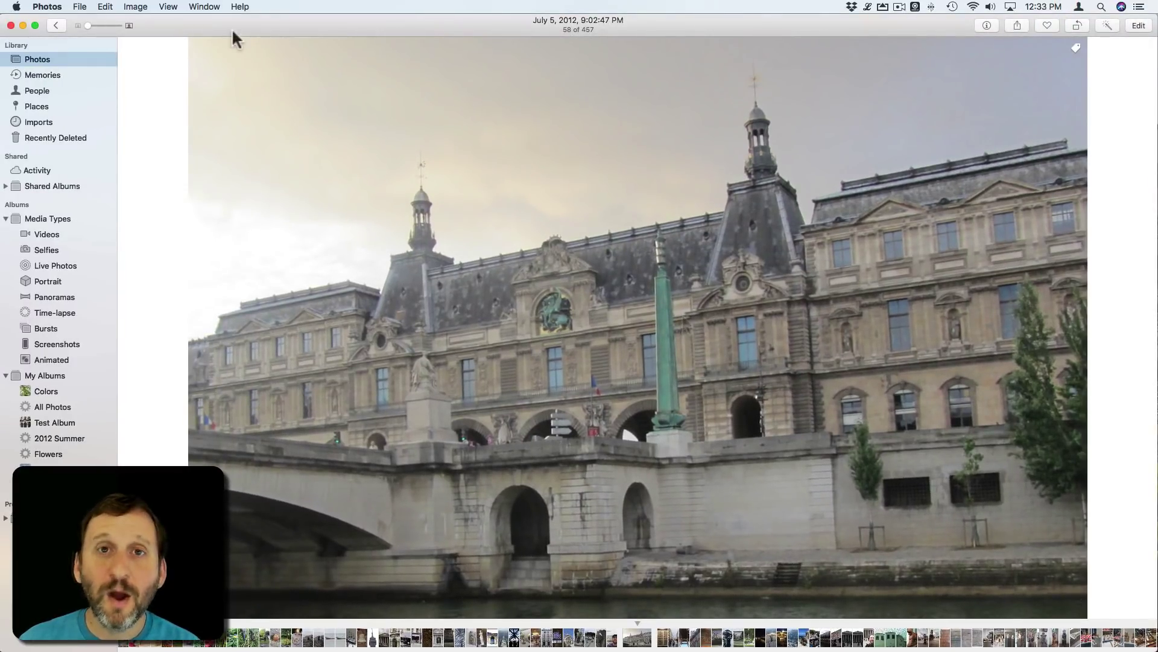
pyautogui.click(1136, 27)
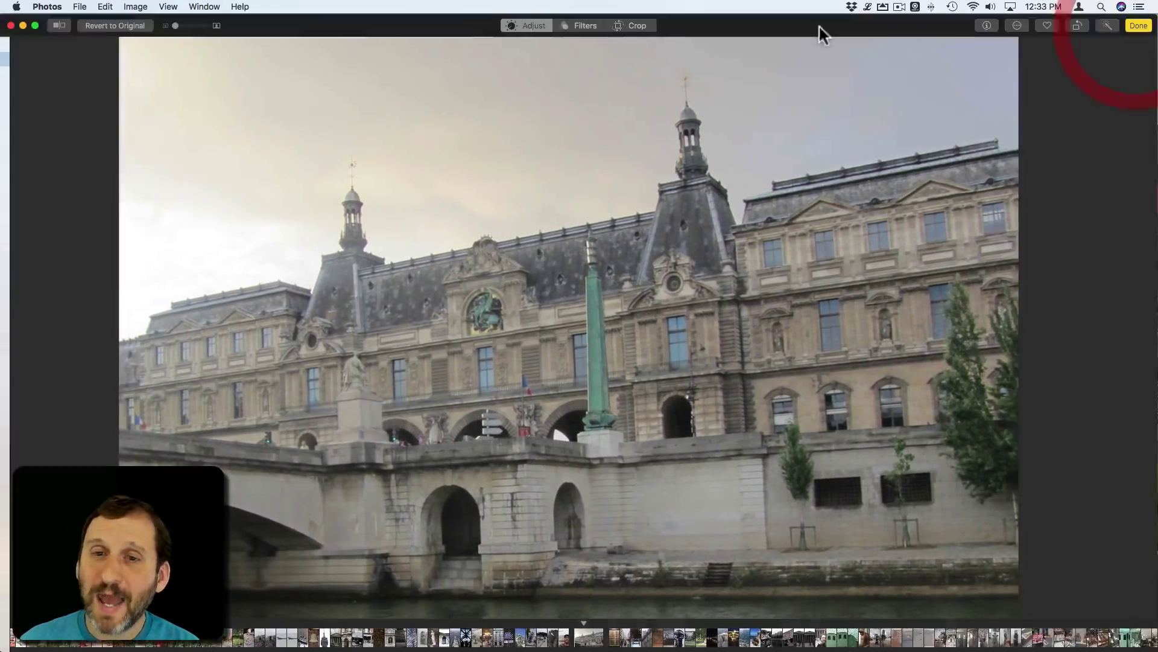
pyautogui.click(107, 27)
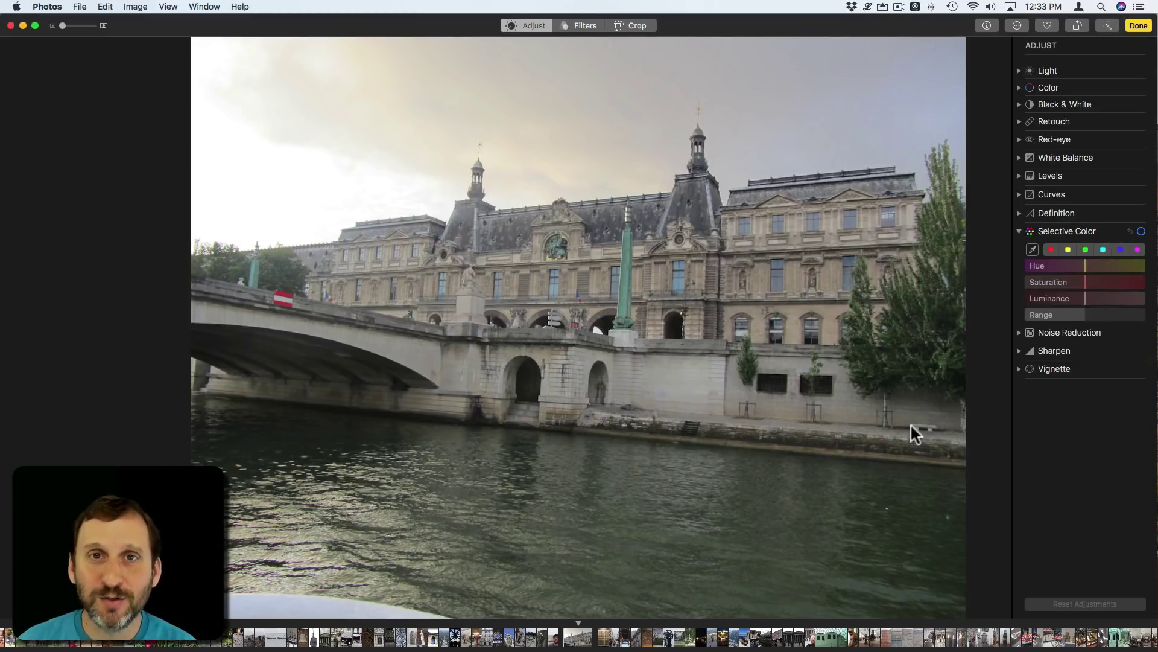
pyautogui.press('Return')
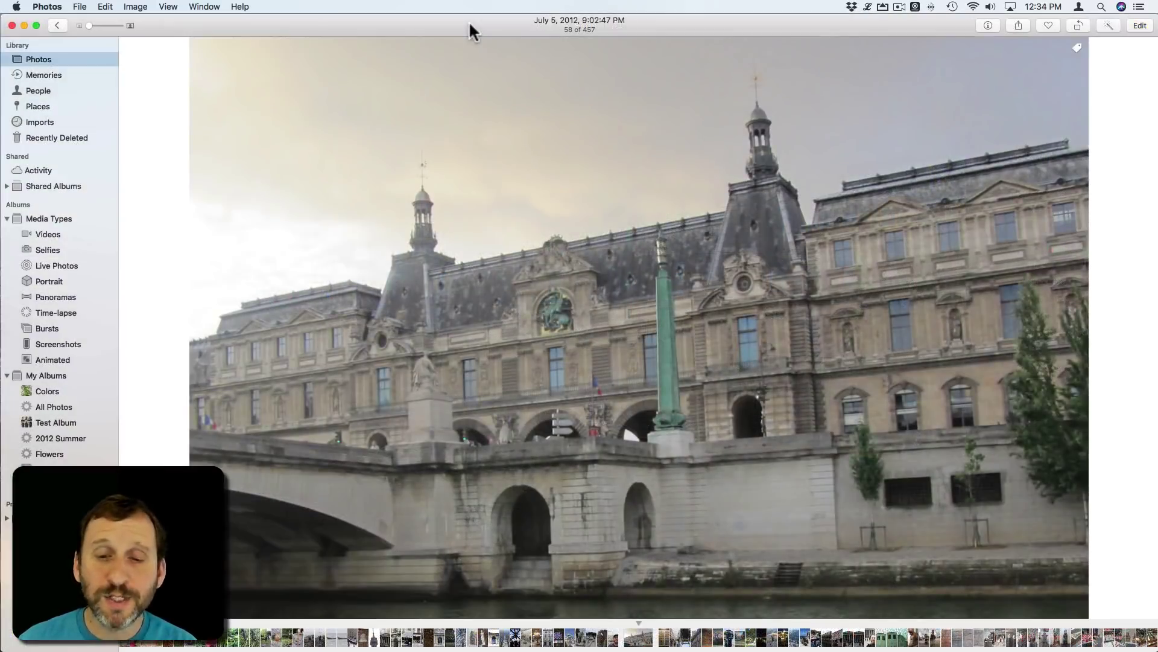
# Step: Use File > Export 1 Photo with the default JPEG settings and save to the Desktop
pyautogui.click(80, 7)
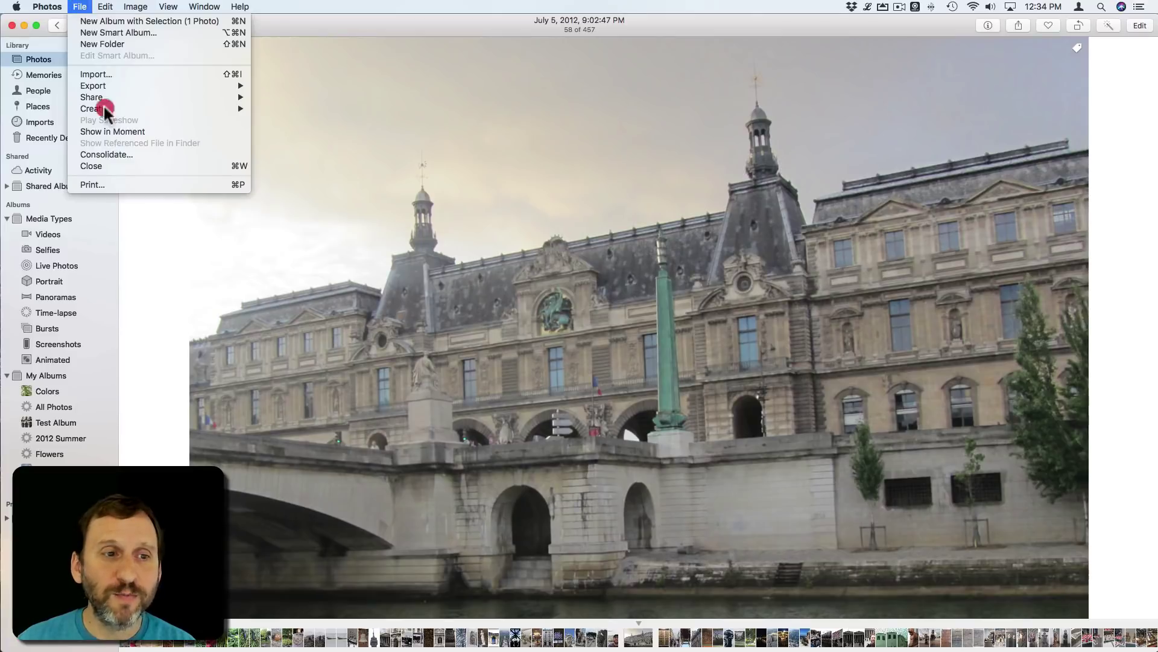
pyautogui.moveTo(93, 86)
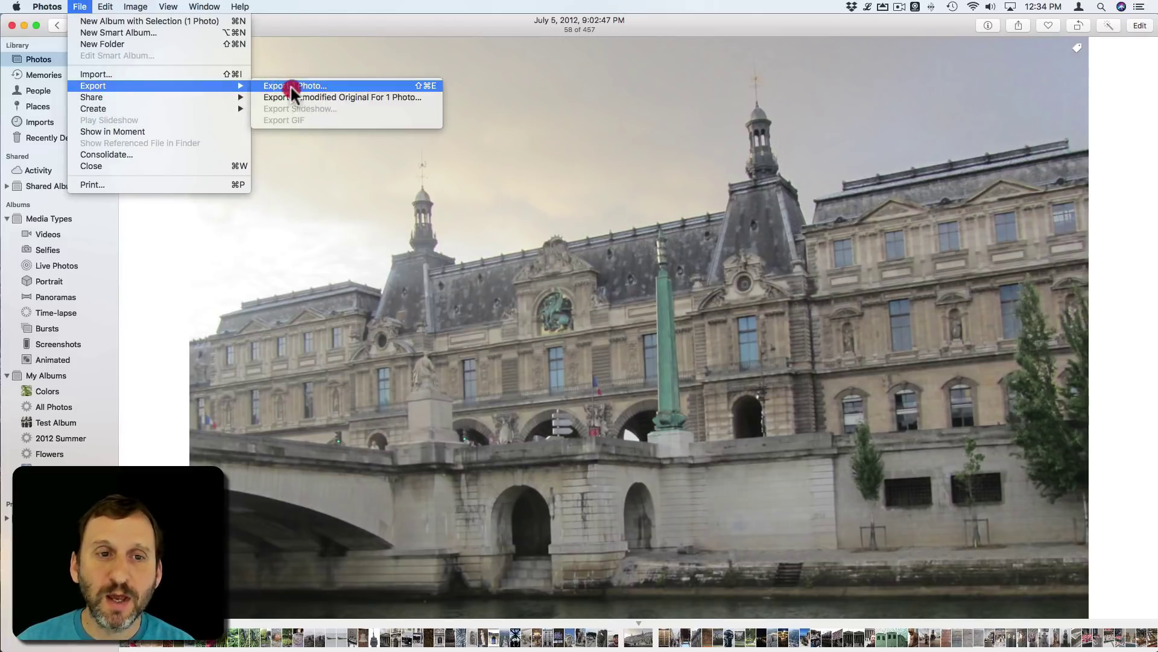
pyautogui.click(290, 86)
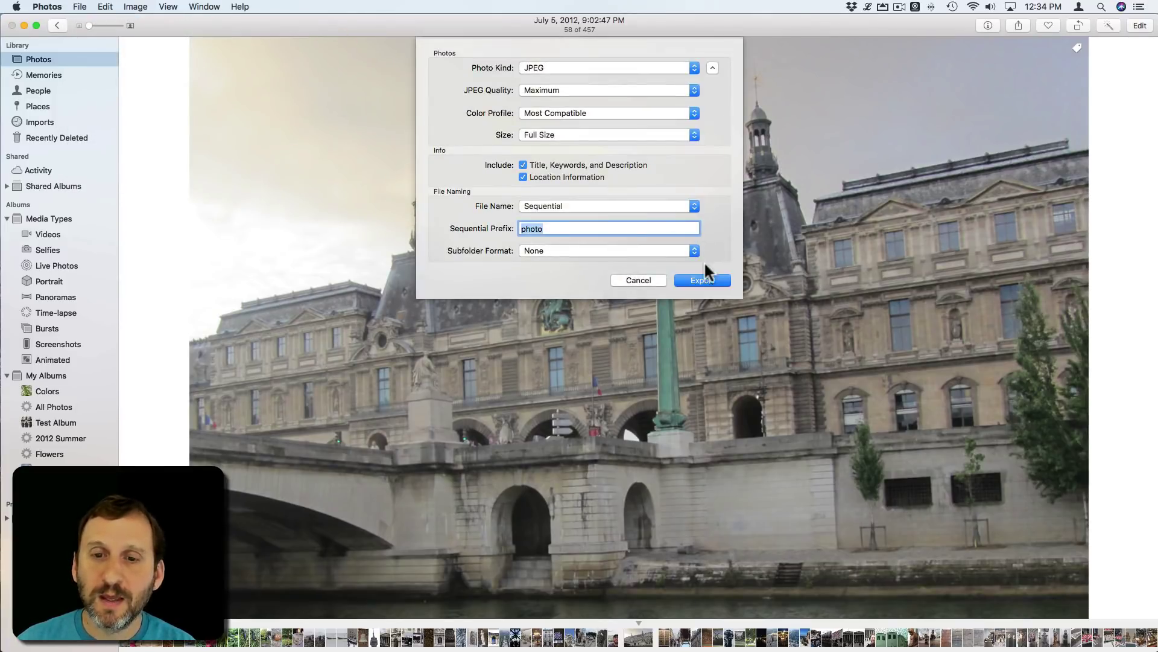
pyautogui.click(698, 278)
pyautogui.click(697, 280)
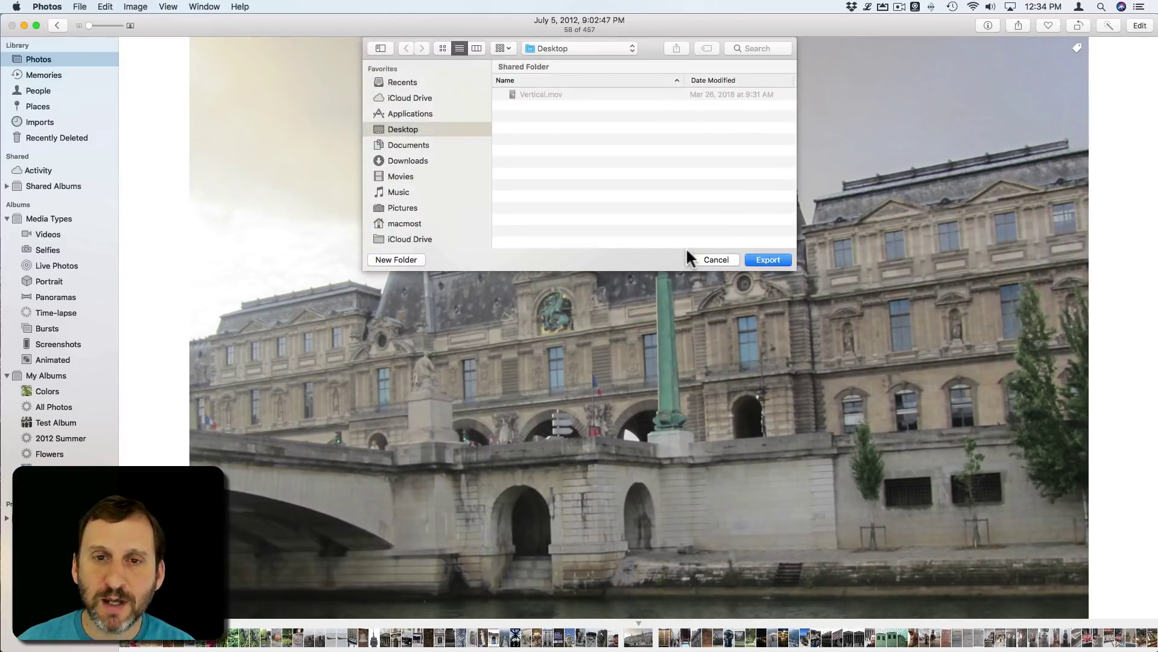
pyautogui.click(768, 259)
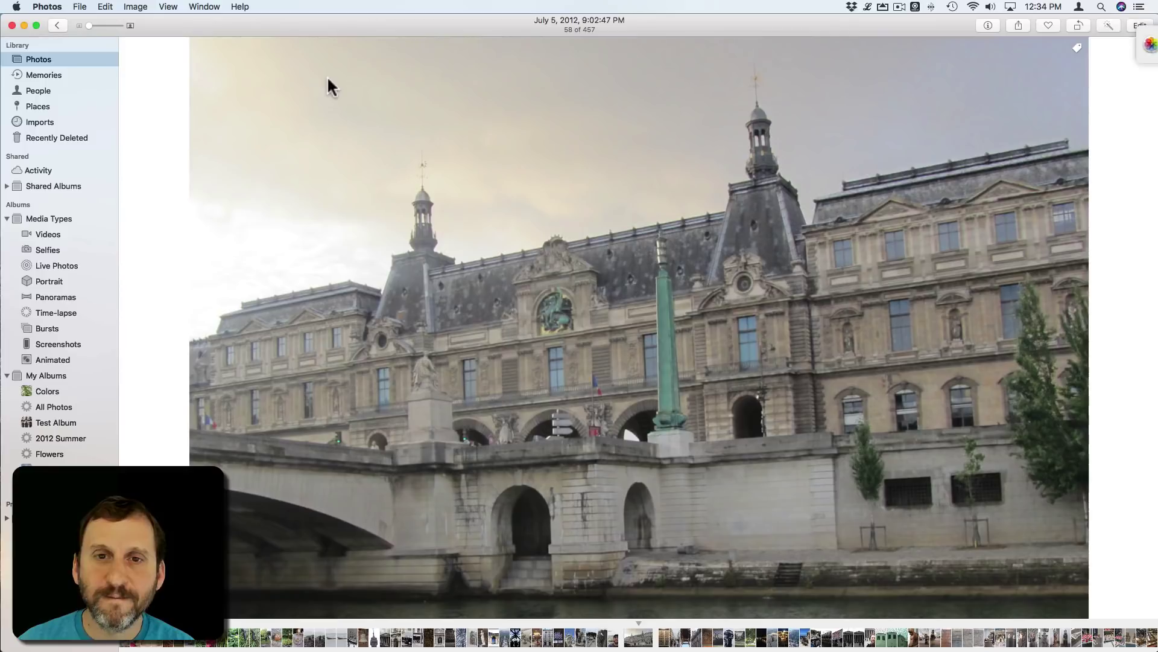
# Step: Export the photo's unmodified original to the Desktop, then hide Photos
pyautogui.click(80, 6)
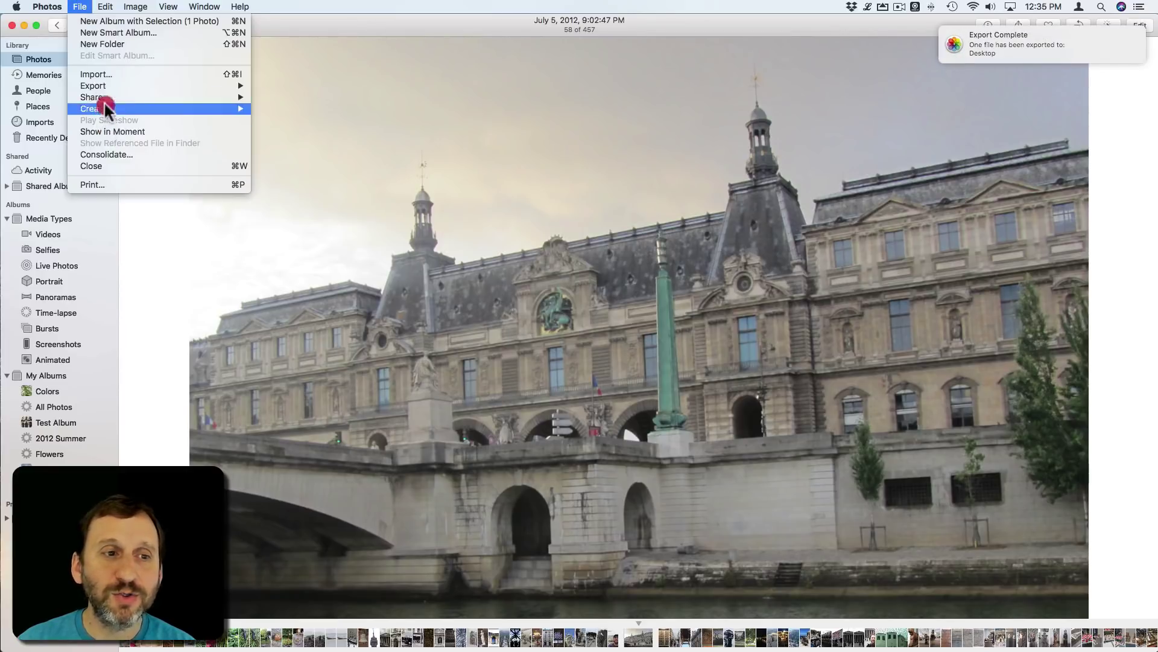
pyautogui.moveTo(93, 85)
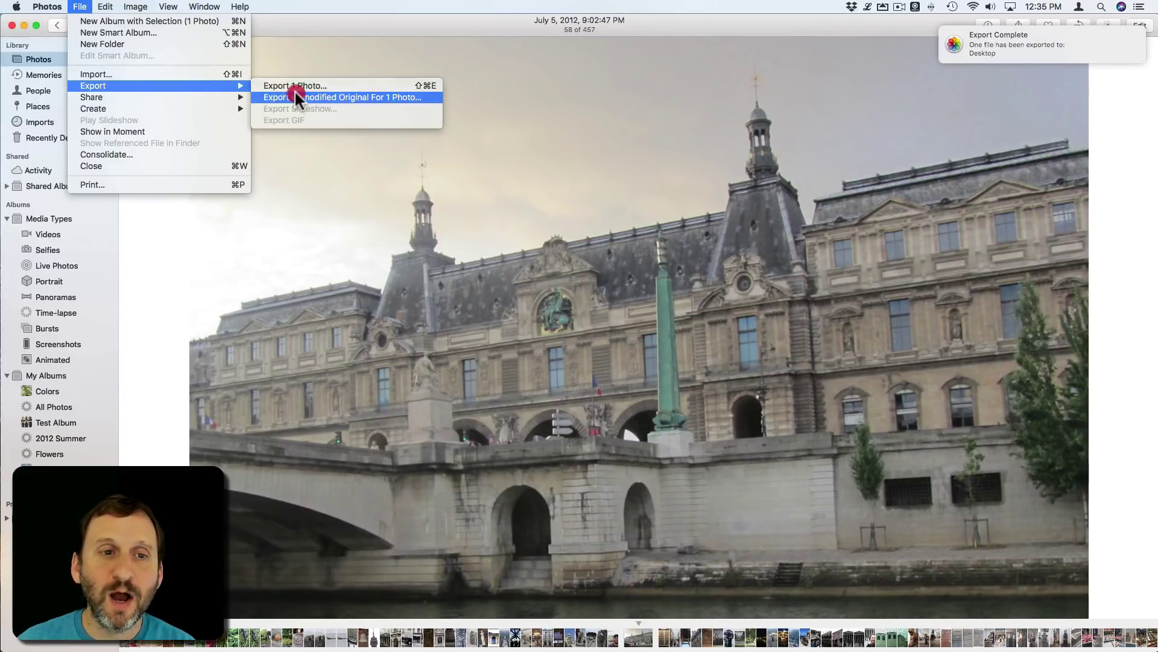
pyautogui.click(294, 94)
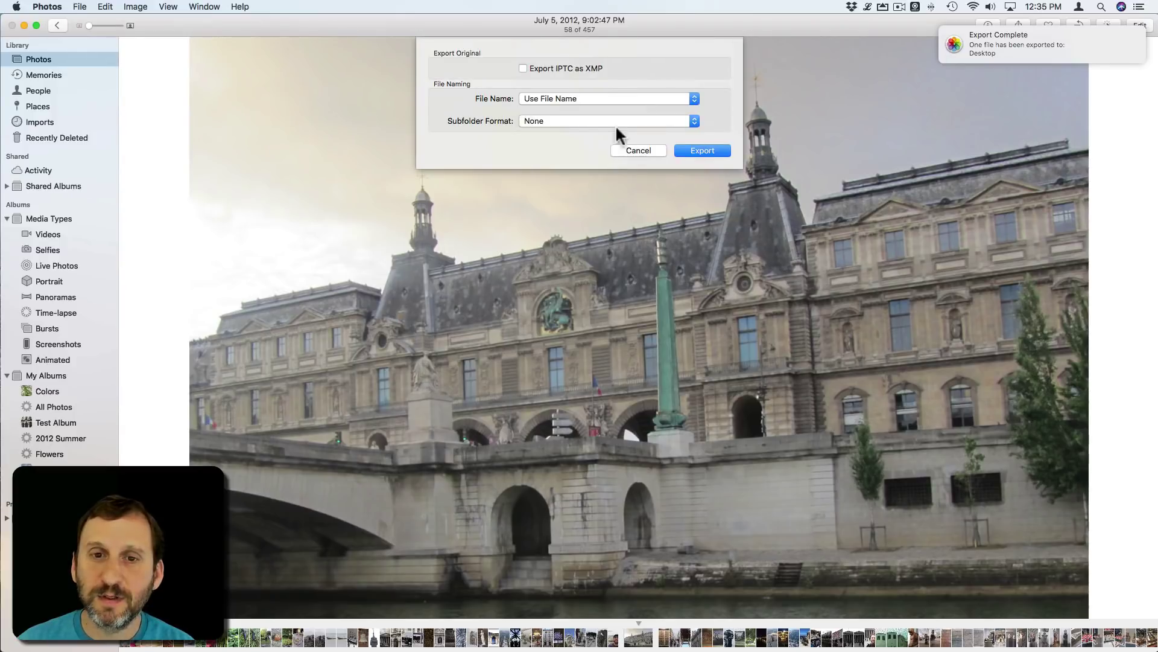
pyautogui.click(702, 148)
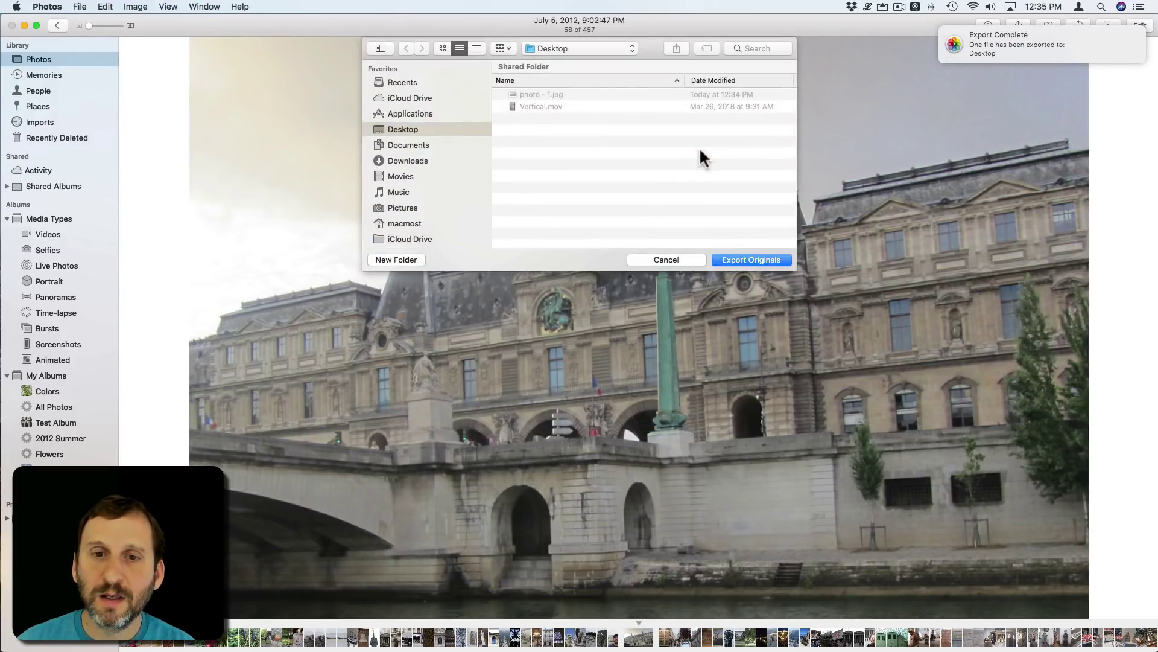
pyautogui.click(741, 260)
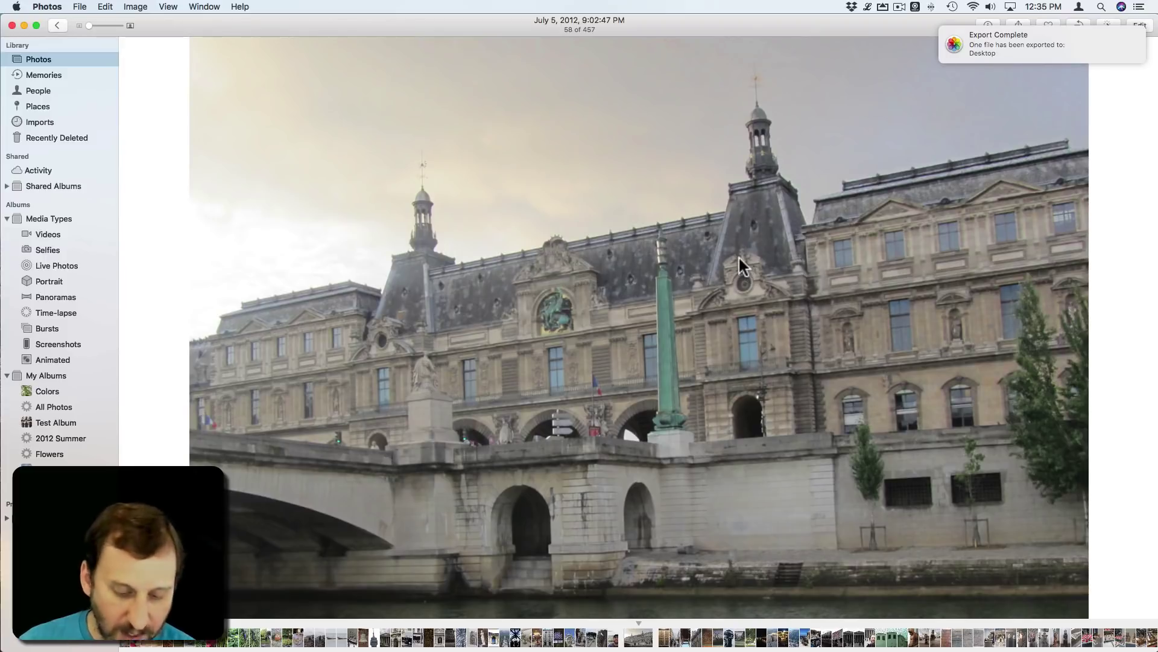
pyautogui.press('super+h')
# Step: Place photo - 1.jpg and IMG_1959.JPG side by side at top left, then preview photo - 1.jpg
pyautogui.moveTo(1111, 62); pyautogui.dragTo(92, 77)
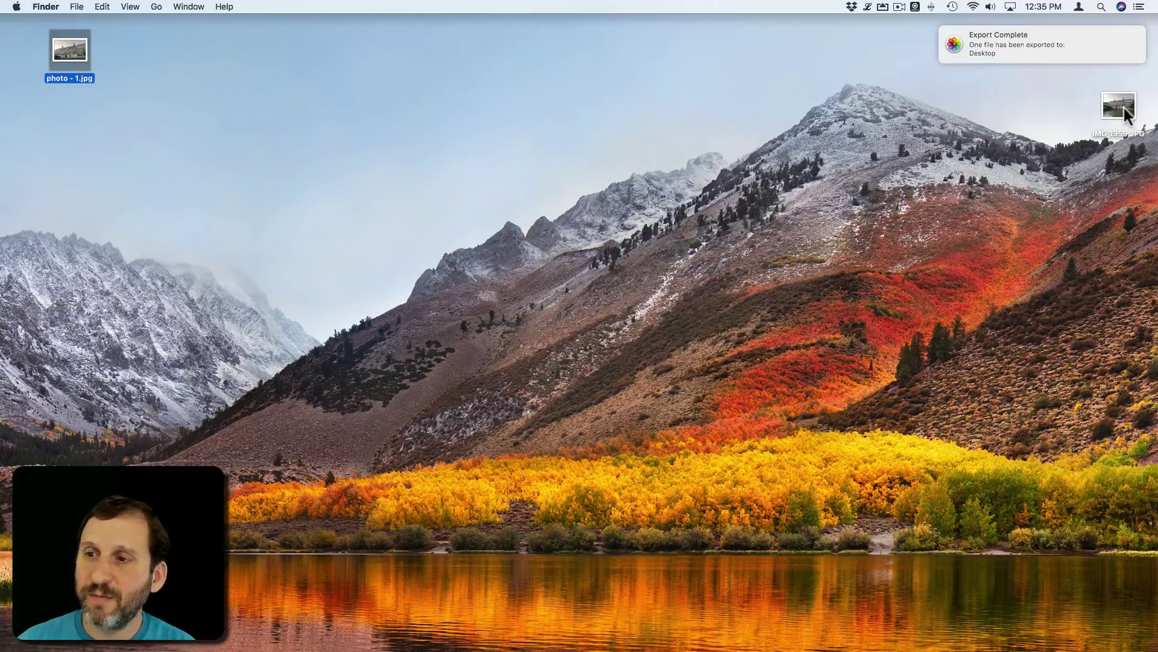
pyautogui.moveTo(1120, 106); pyautogui.dragTo(150, 63)
pyautogui.click(67, 52)
pyautogui.press('space')
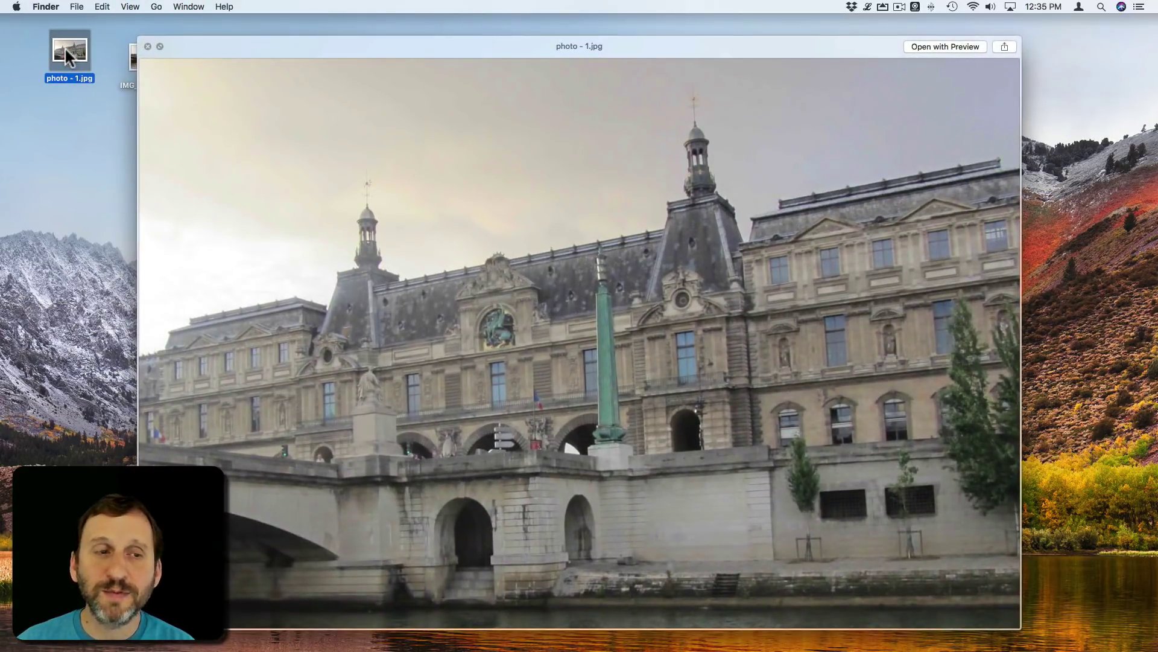
pyautogui.press('space')
# Step: Quick Look IMG_1959.JPG, compare it with photo - 1.jpg, then close the preview
pyautogui.click(145, 52)
pyautogui.press('space')
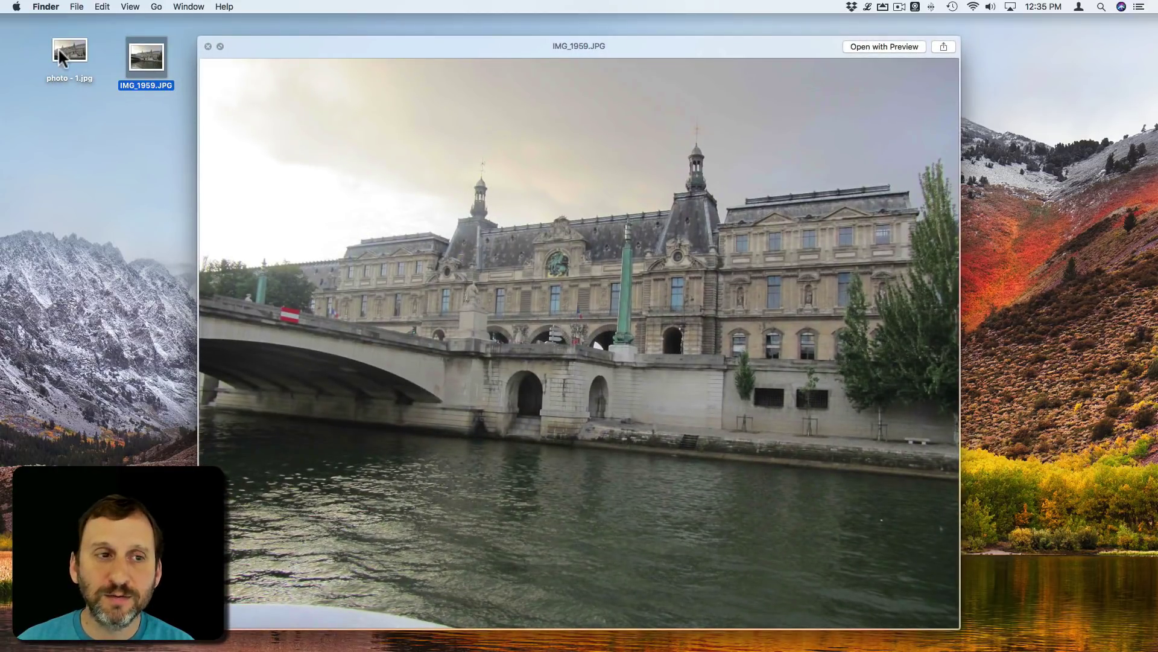
pyautogui.click(58, 48)
pyautogui.click(132, 59)
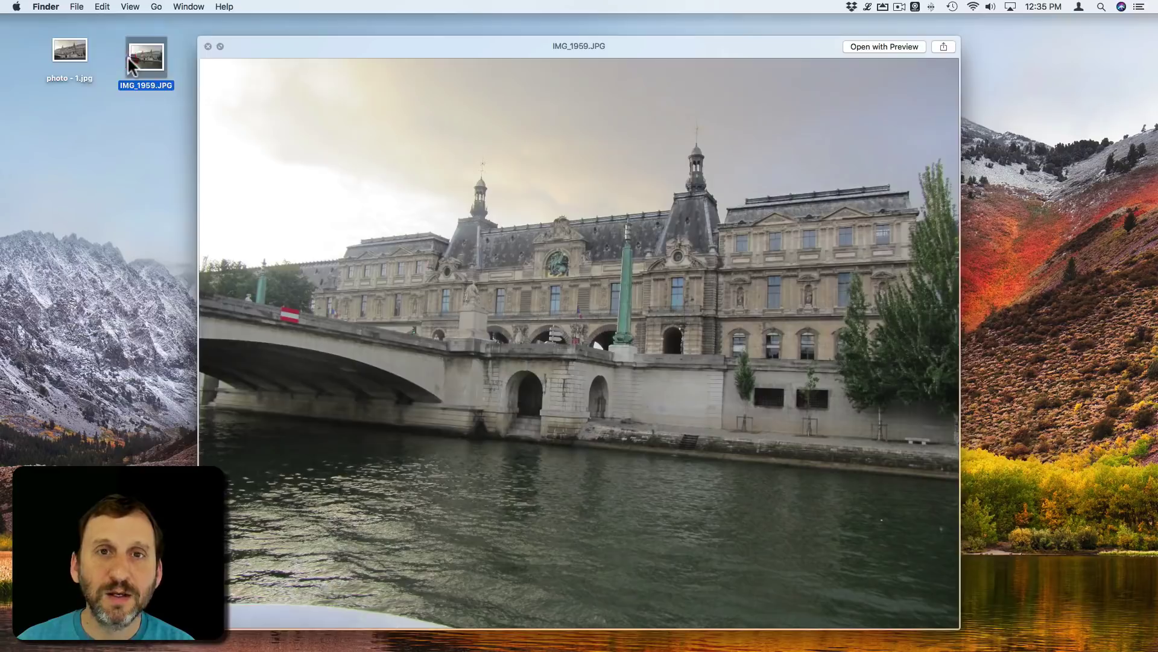
pyautogui.click(207, 47)
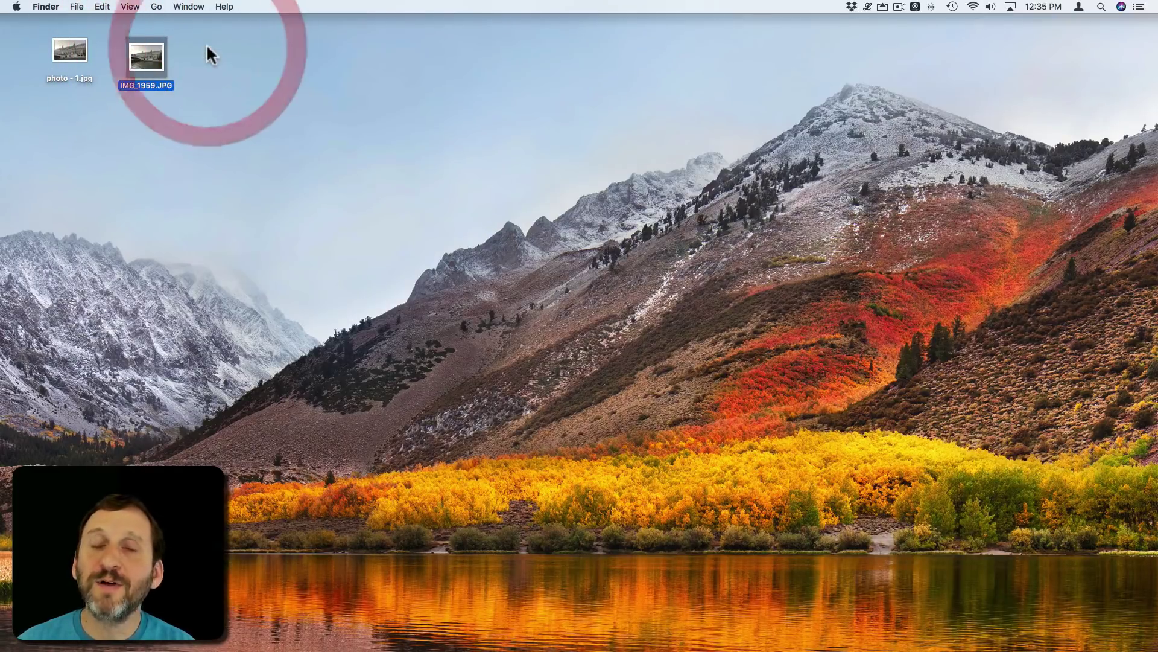